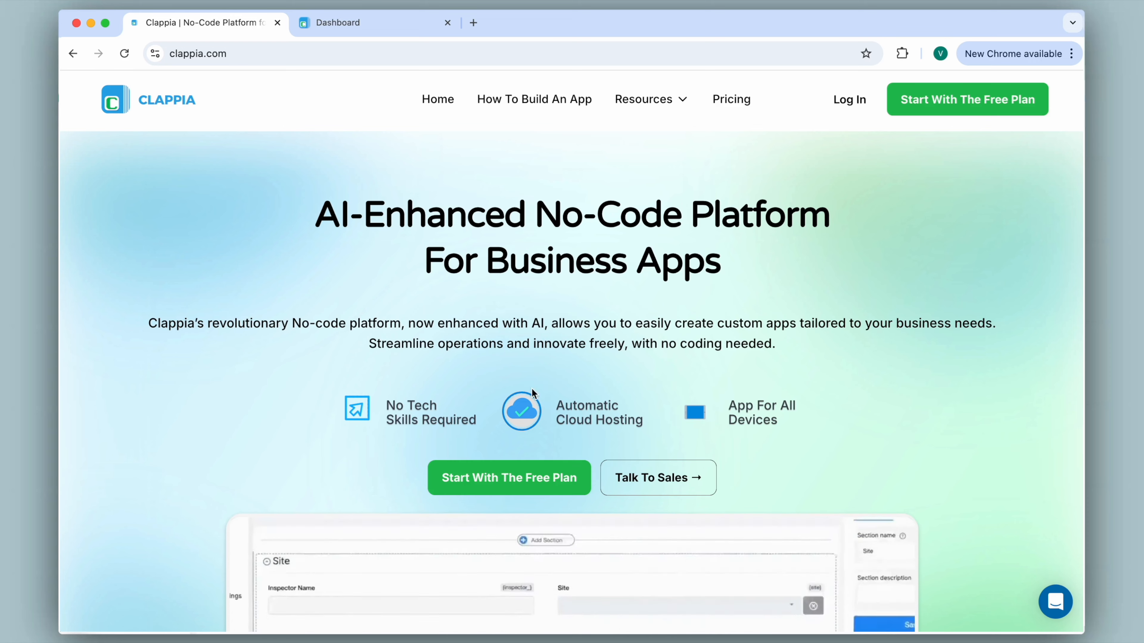
# Switch to the Clappia workspace dashboard tab that lists the existing apps
pyautogui.click(397, 28)
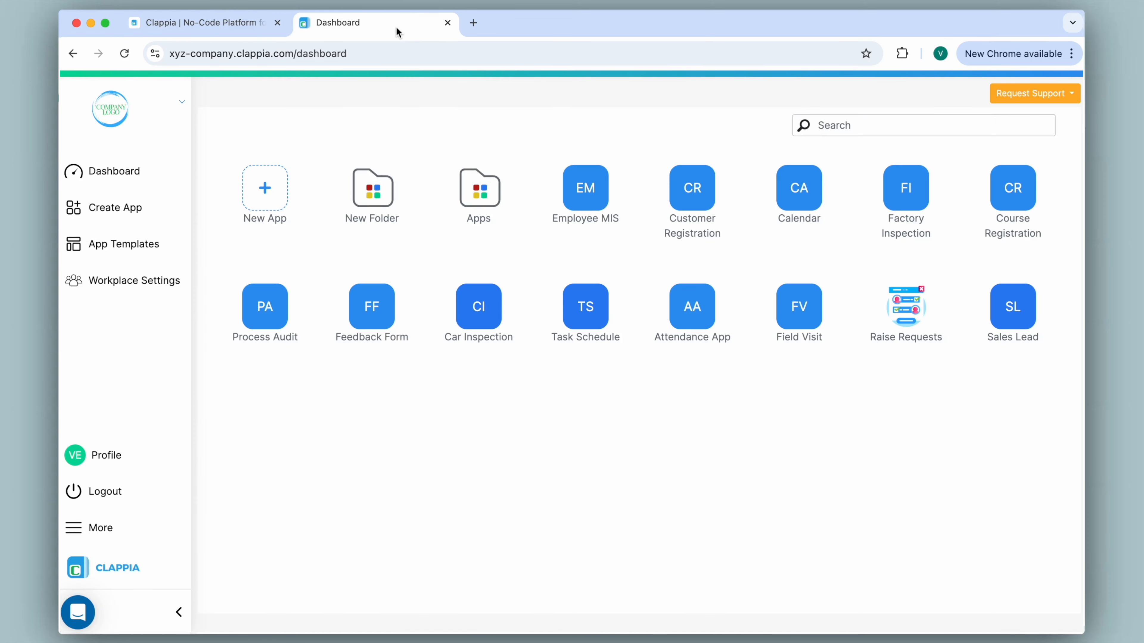
# Open the Customer Registration app and enter its Design App editor
pyautogui.click(685, 194)
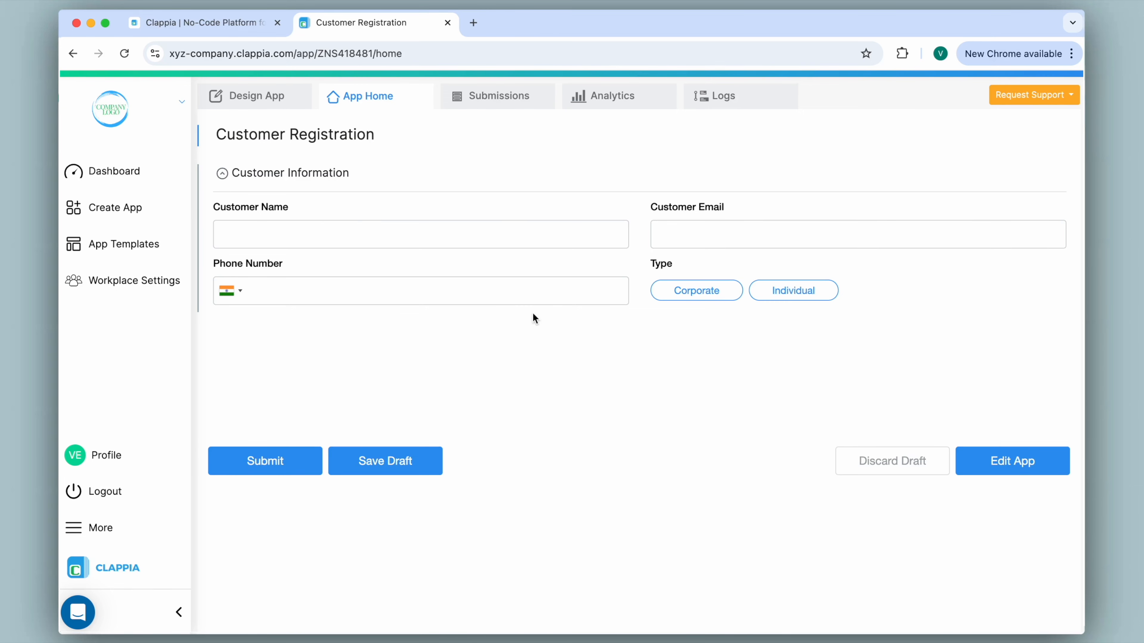
pyautogui.click(269, 100)
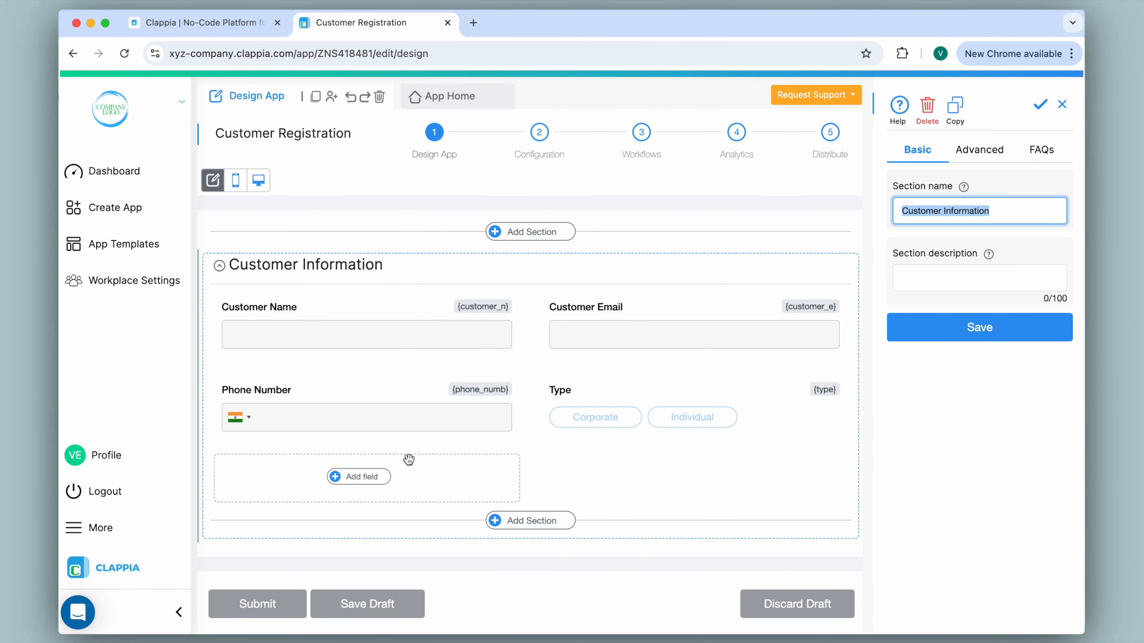
# Add a required Address field labelled 'Customer Address' to Customer Information and save it
pyautogui.click(360, 477)
pyautogui.scroll(-5, 363, 481)
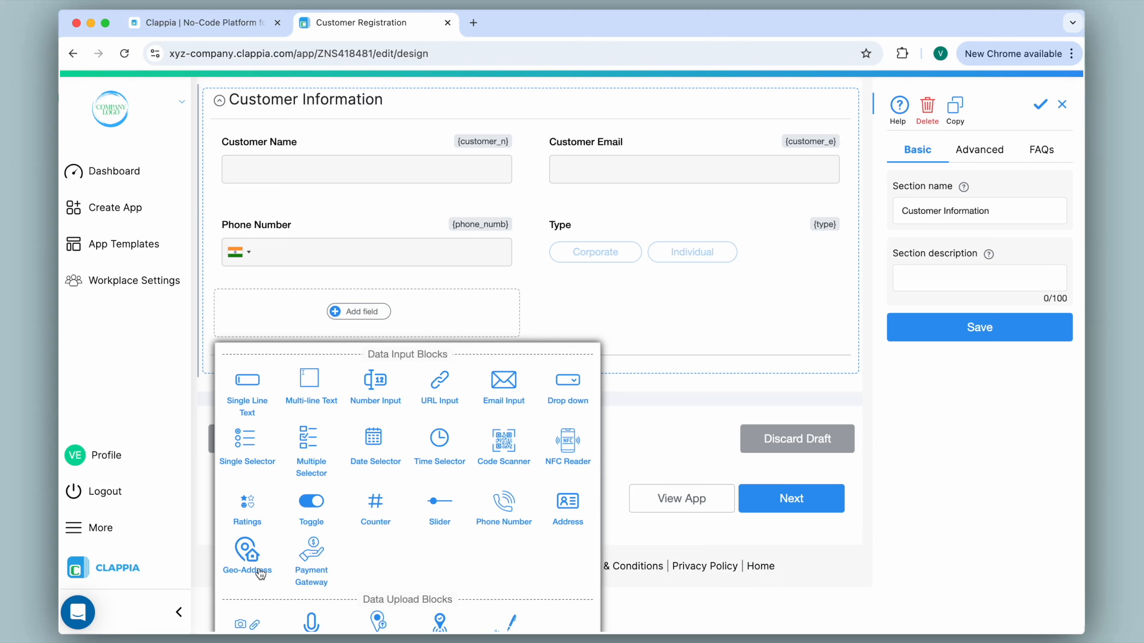
pyautogui.click(568, 507)
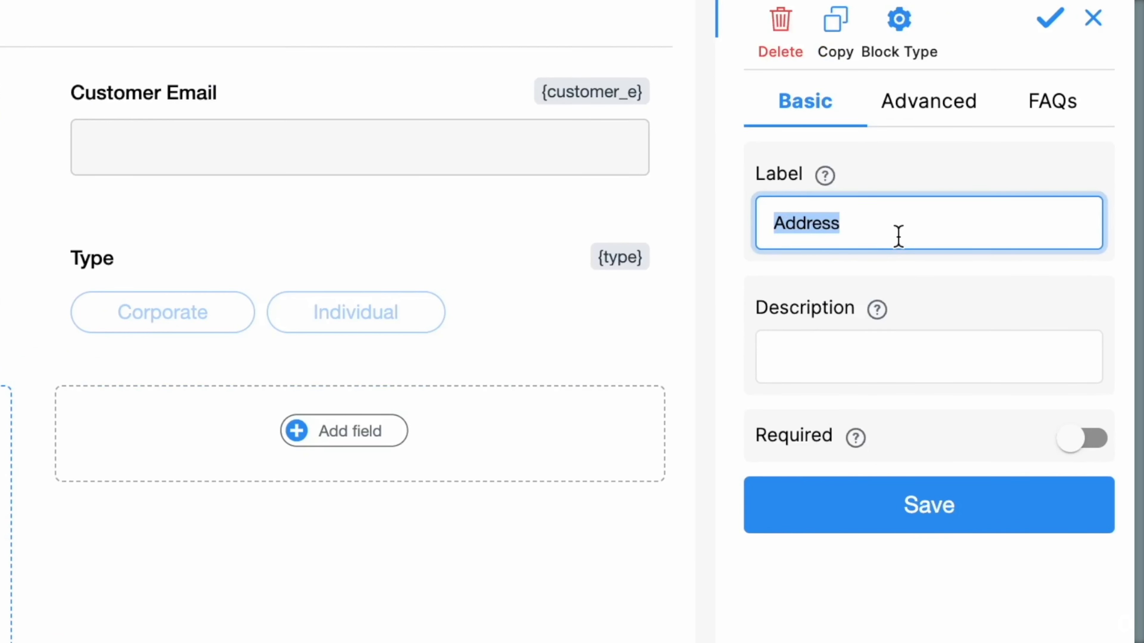
pyautogui.click(773, 223)
pyautogui.write('Customer')
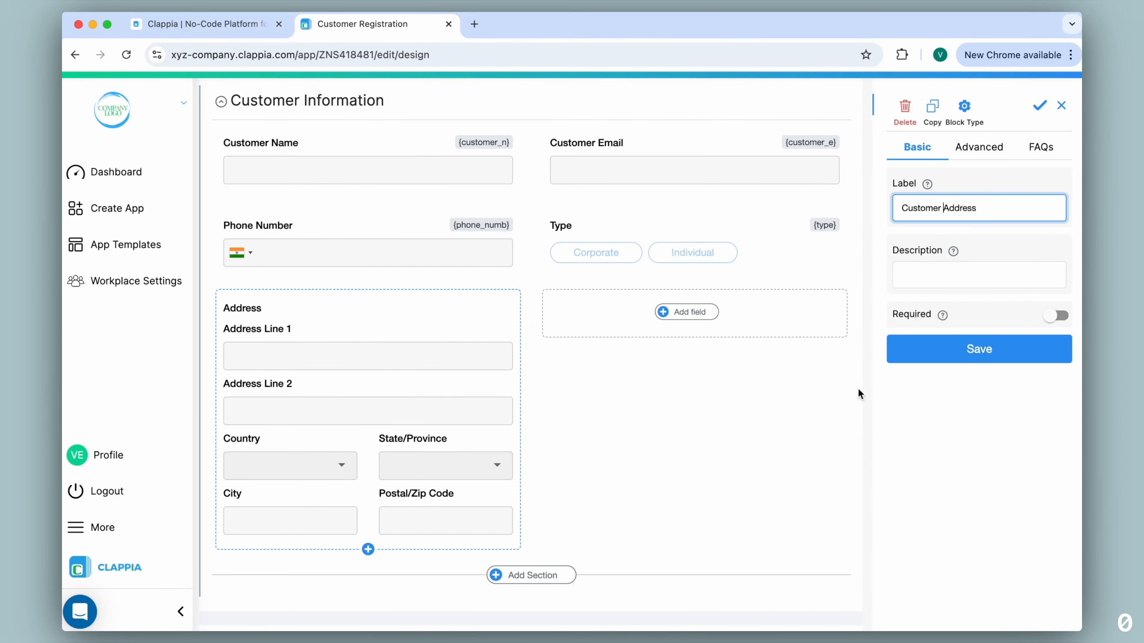
pyautogui.click(1054, 316)
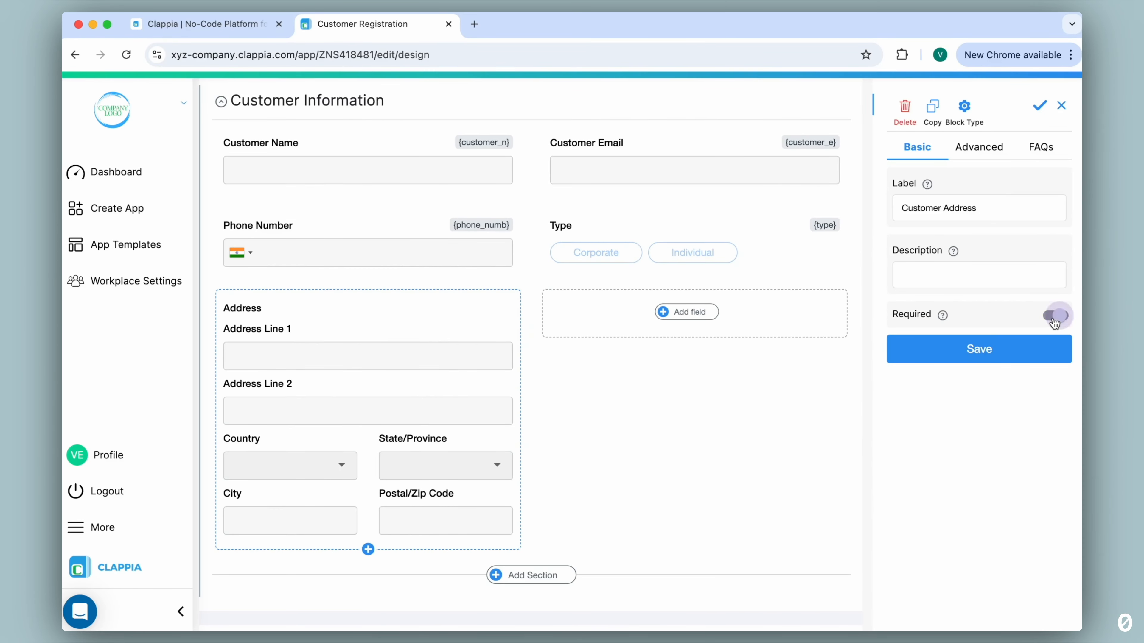
pyautogui.click(978, 347)
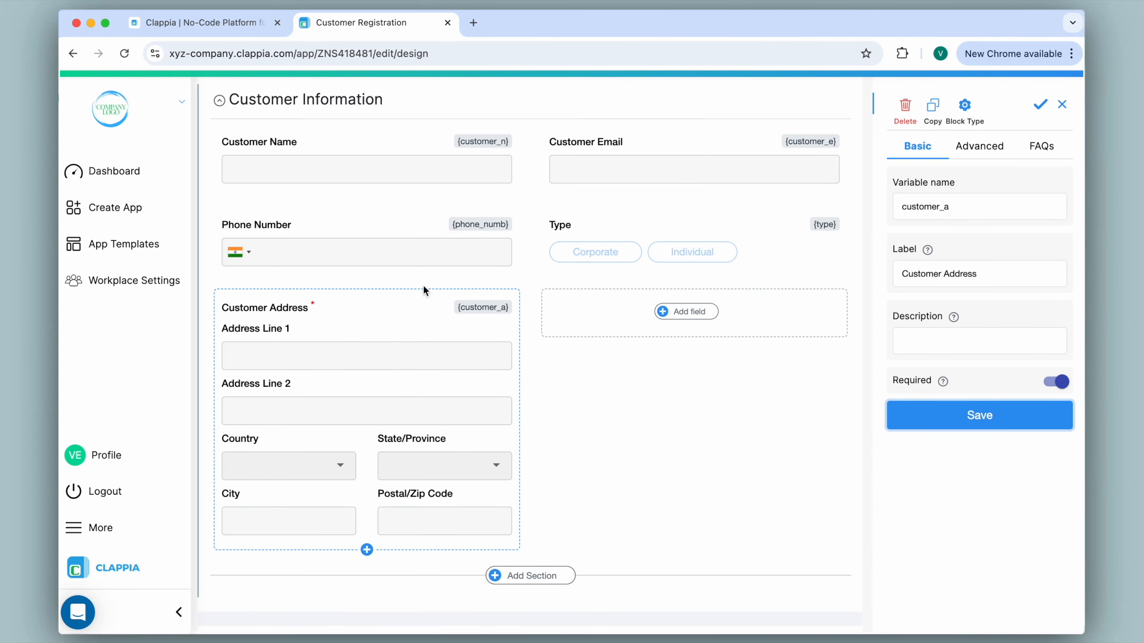
# Limit the Customer Address countries list to India and United Arab Emirates
pyautogui.click(975, 154)
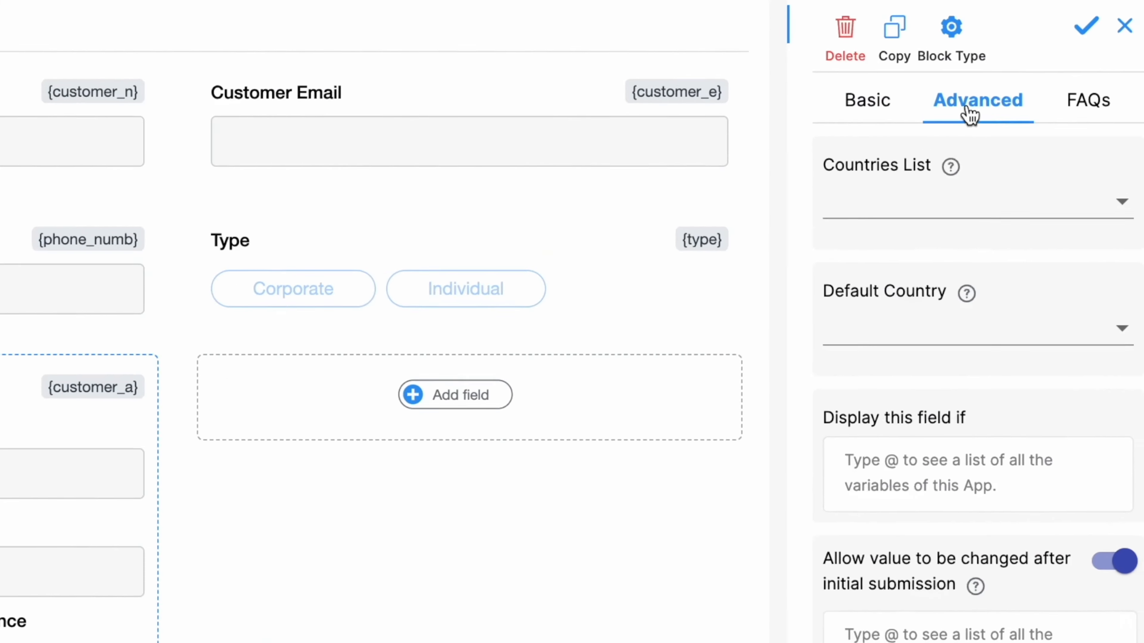
pyautogui.click(821, 212)
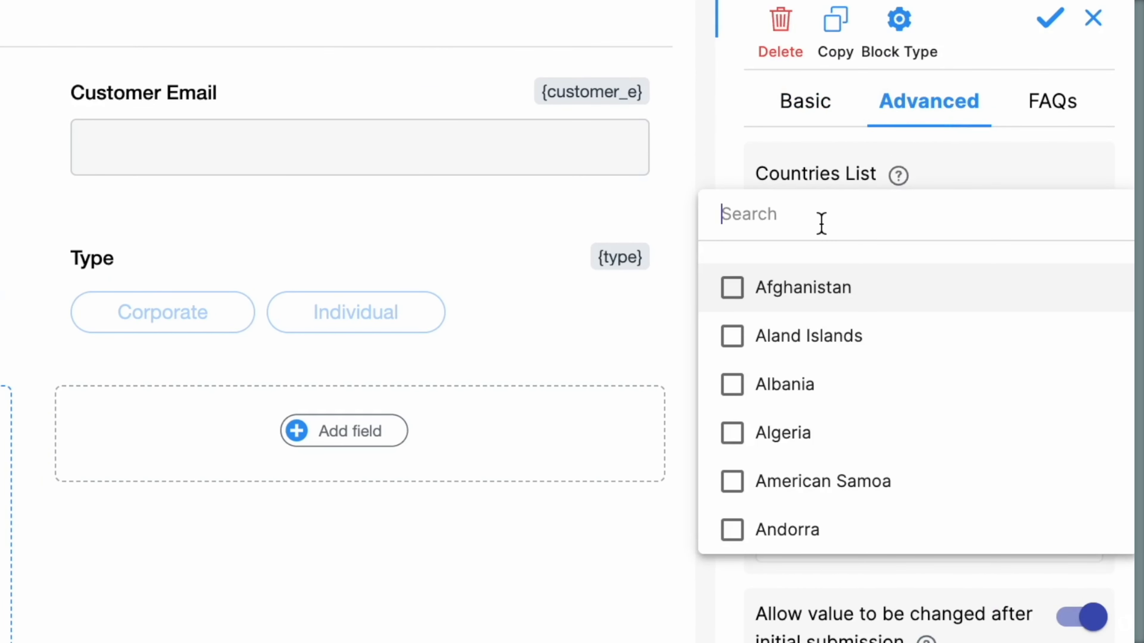
pyautogui.scroll(-10, 846, 353)
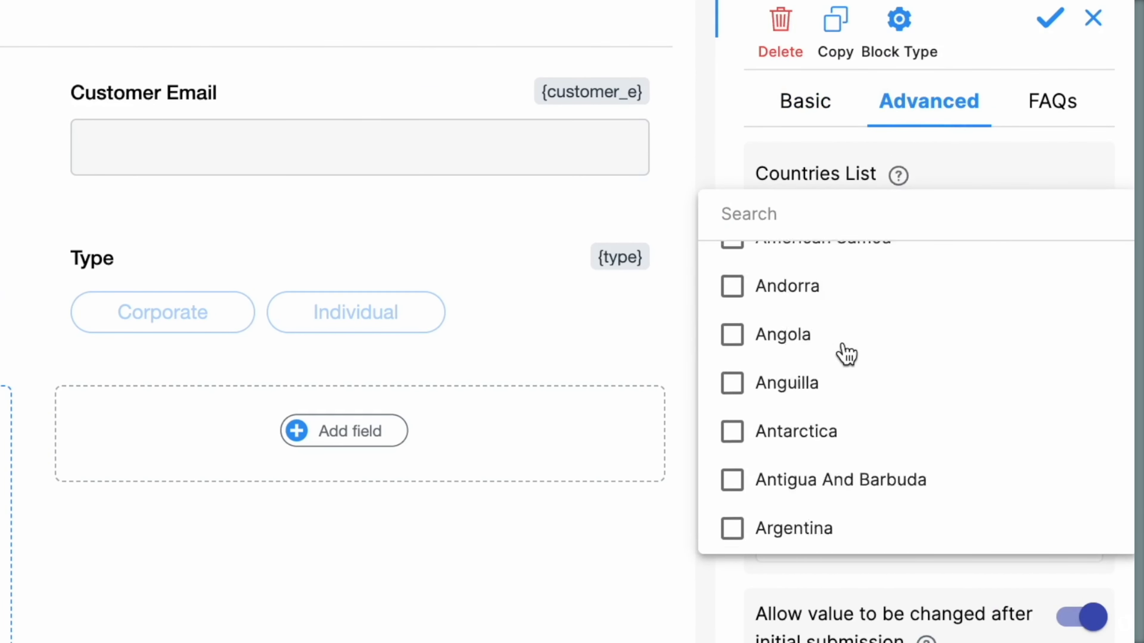
pyautogui.scroll(-15, 844, 353)
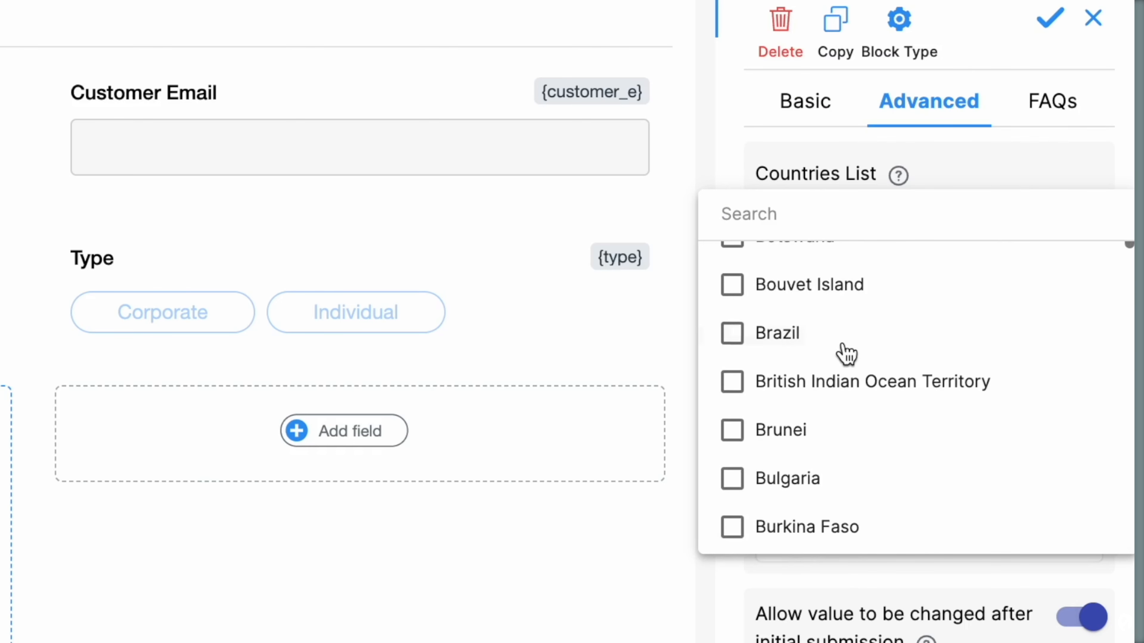
pyautogui.click(817, 213)
pyautogui.write('indi')
pyautogui.click(824, 336)
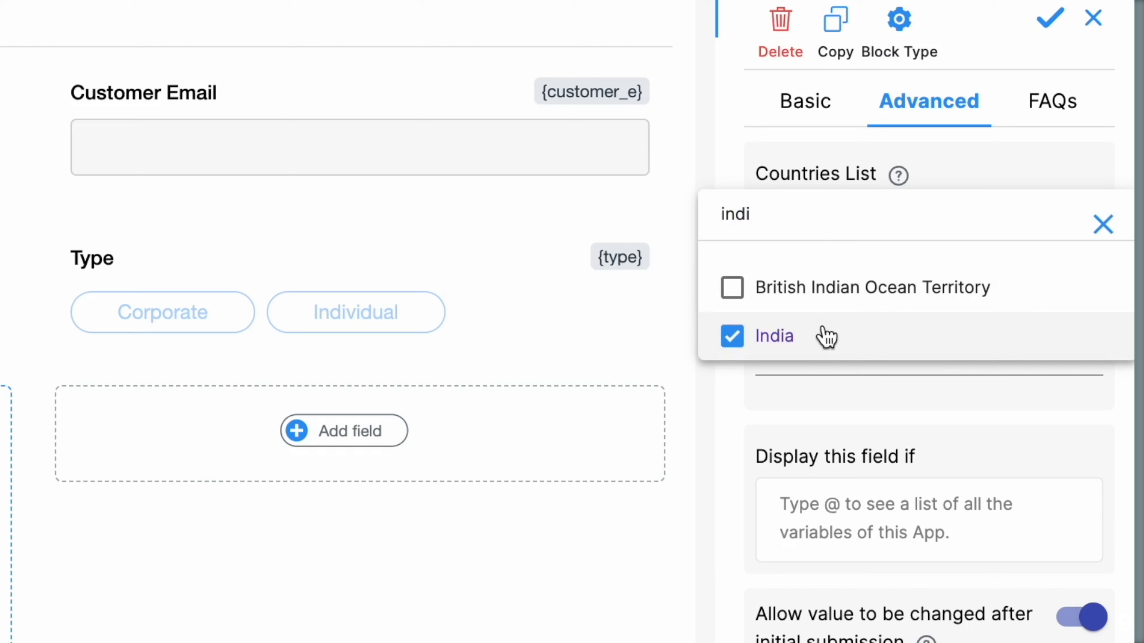
pyautogui.press('BackSpace')
pyautogui.press('BackSpace')
pyautogui.press('BackSpace')
pyautogui.press('BackSpace')
pyautogui.write('united')
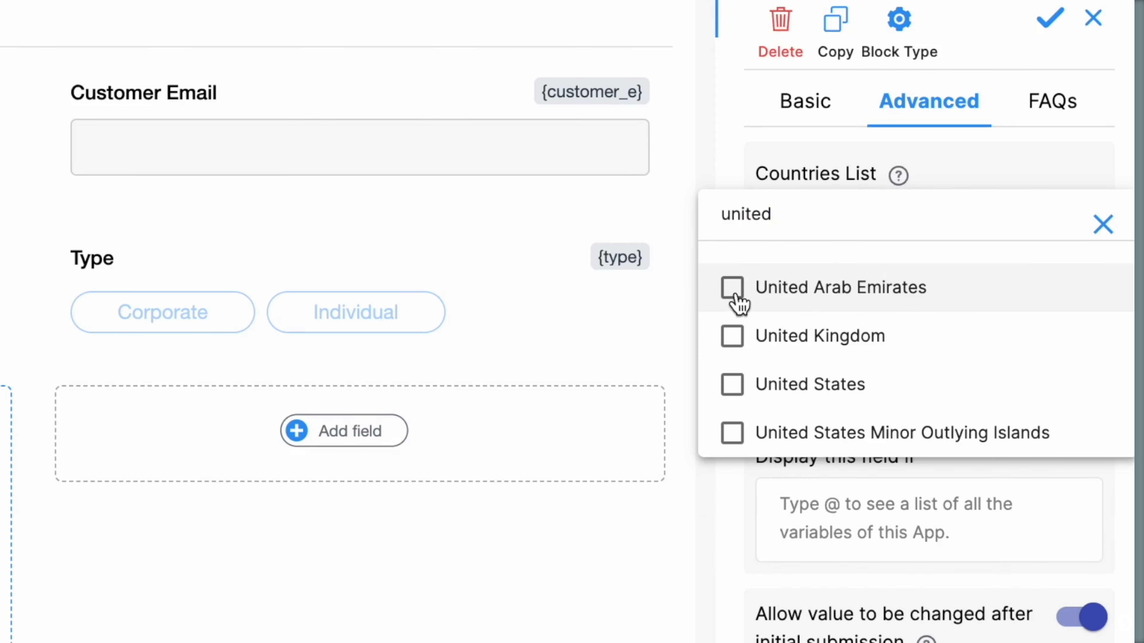
pyautogui.click(733, 300)
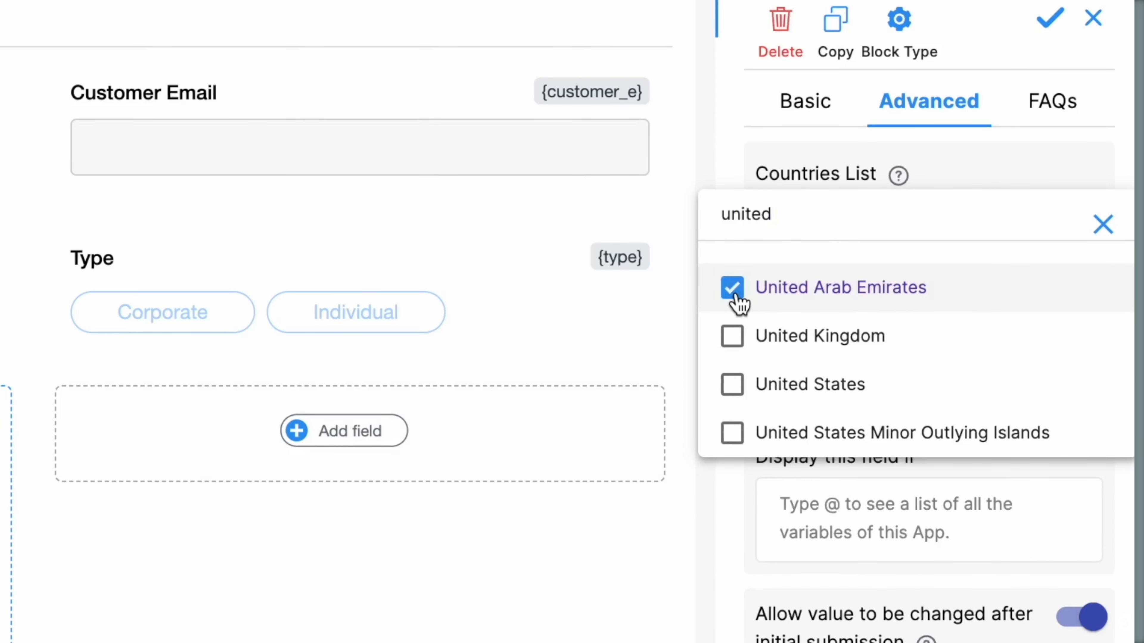
pyautogui.click(708, 160)
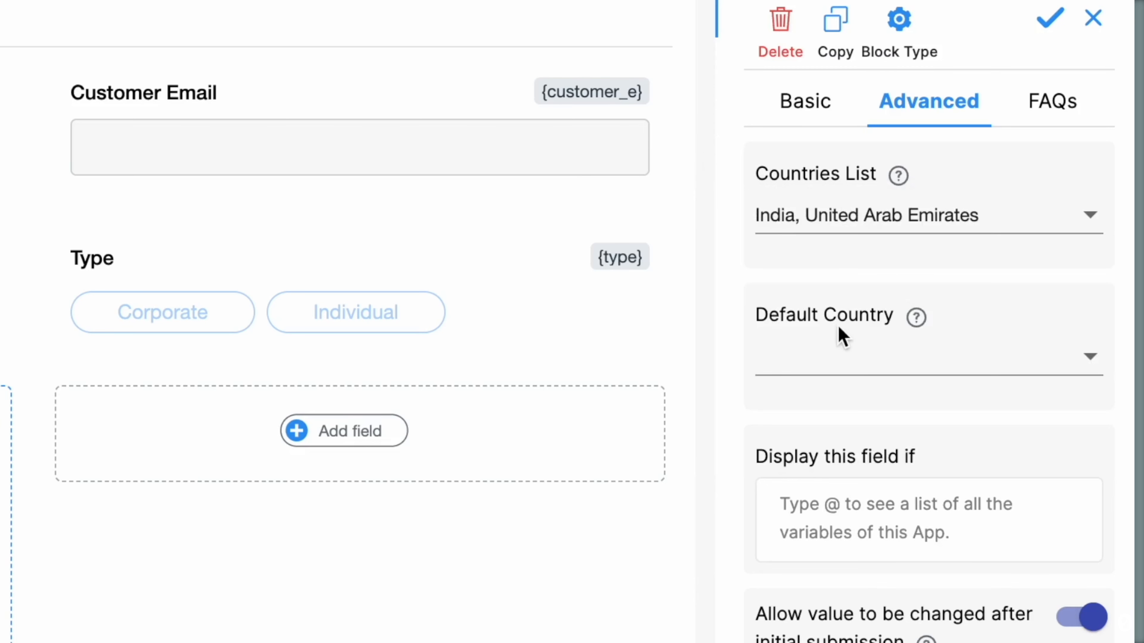
# Make India the default country and save the address field settings
pyautogui.click(824, 368)
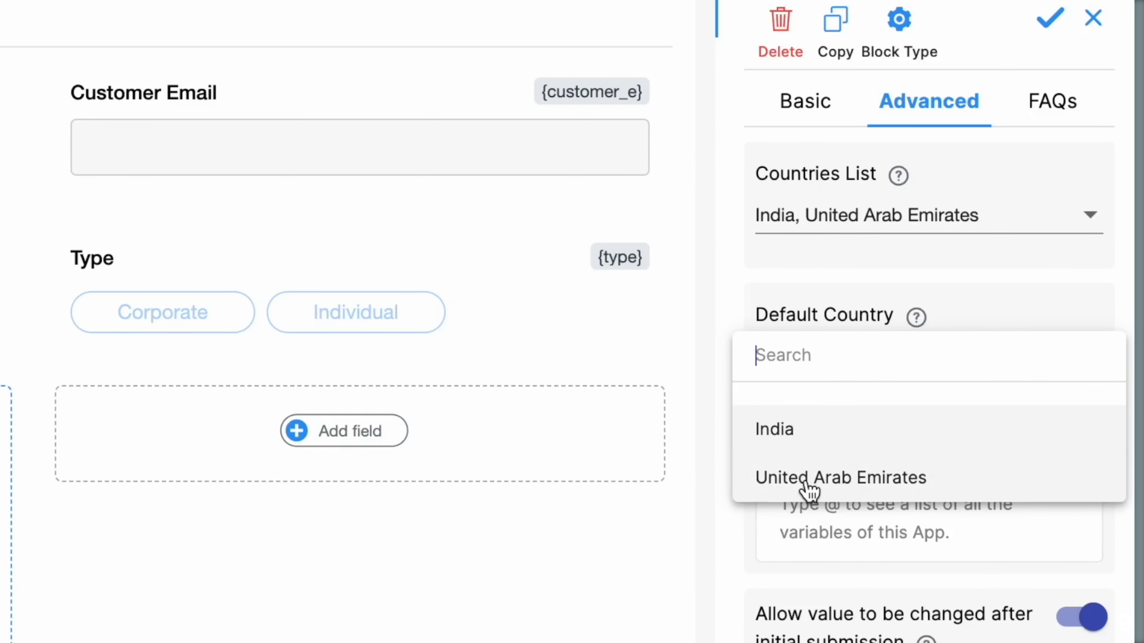
pyautogui.click(786, 434)
pyautogui.scroll(-1, 788, 450)
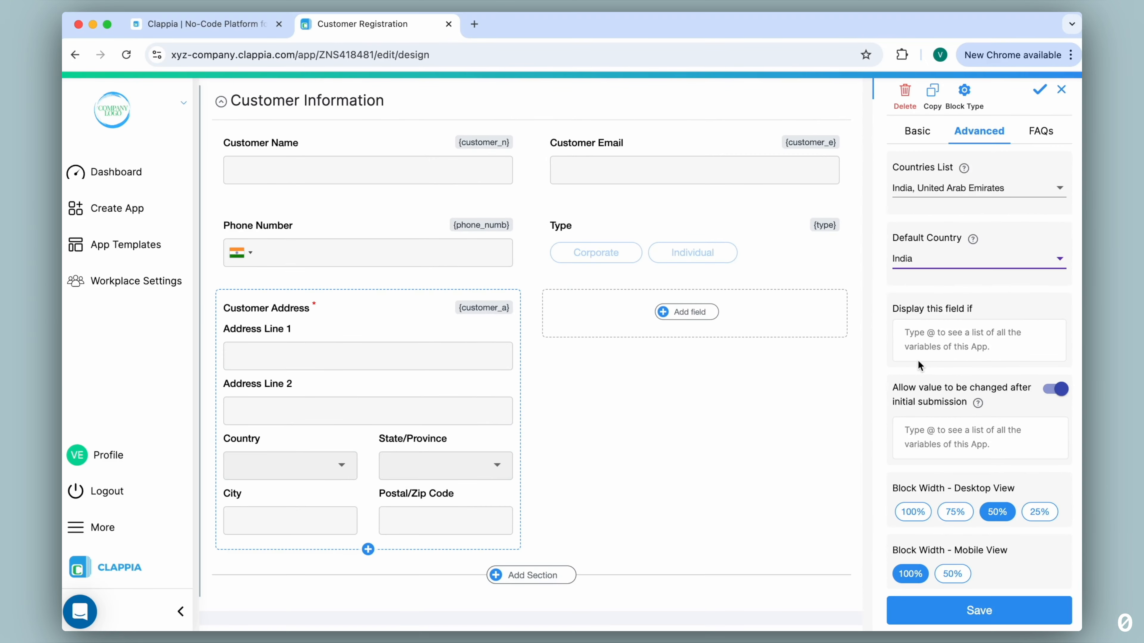
pyautogui.click(957, 609)
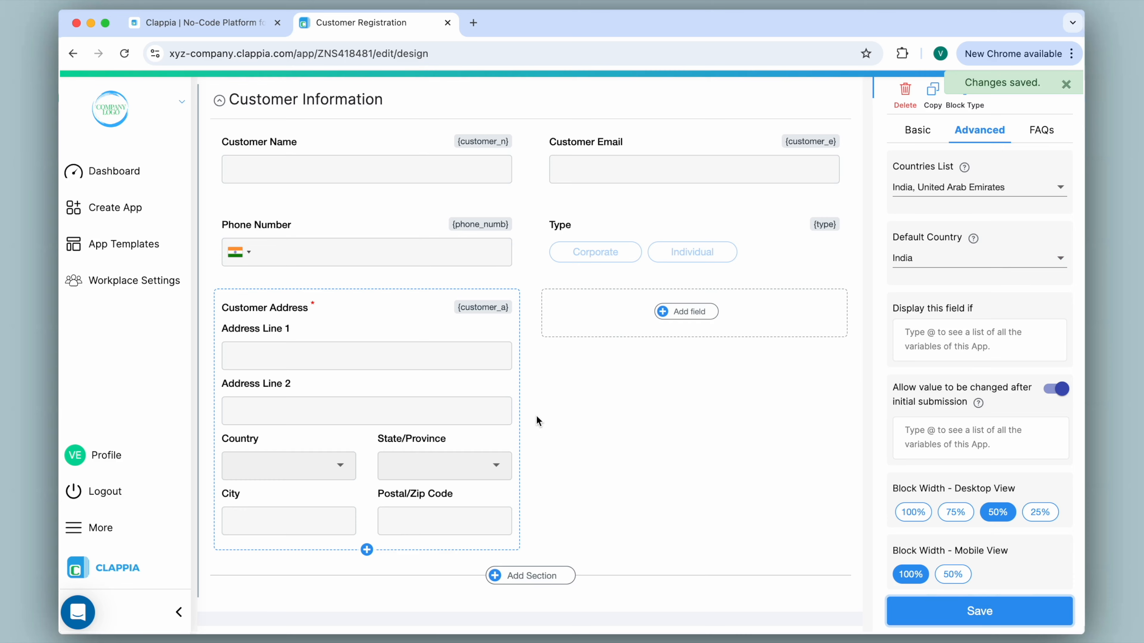
pyautogui.scroll(5, 536, 416)
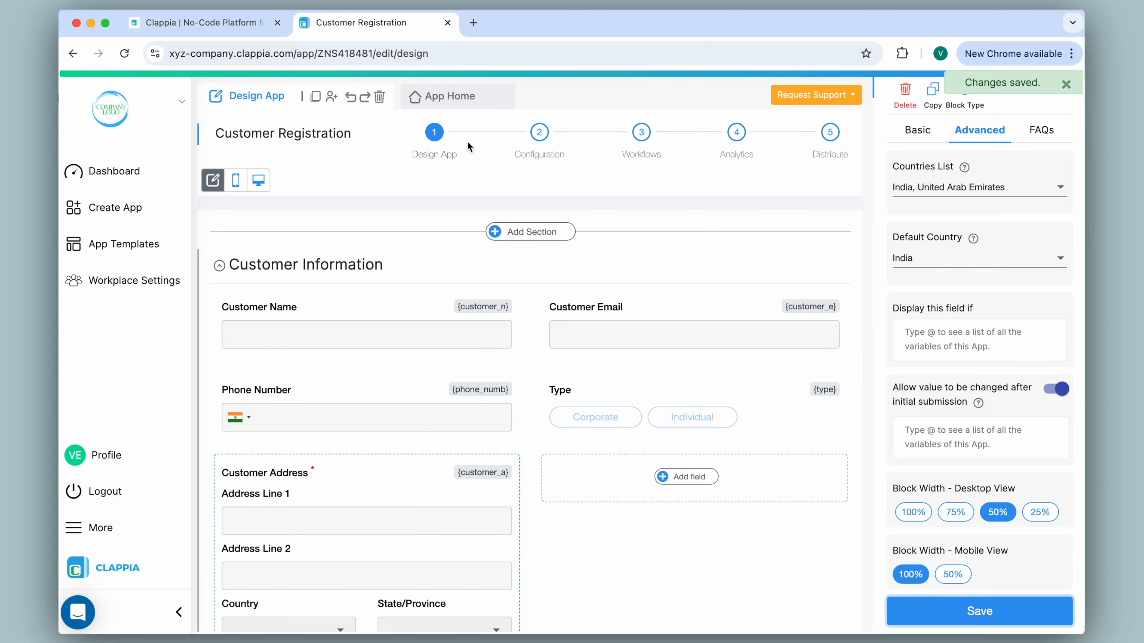
pyautogui.click(466, 102)
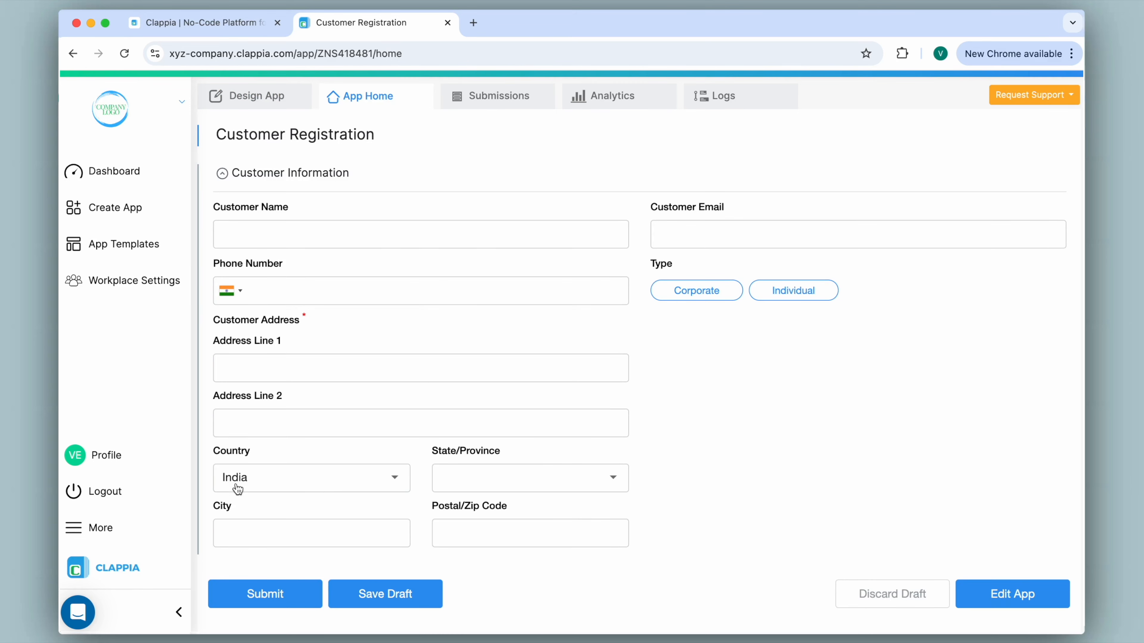
pyautogui.click(284, 489)
pyautogui.click(299, 516)
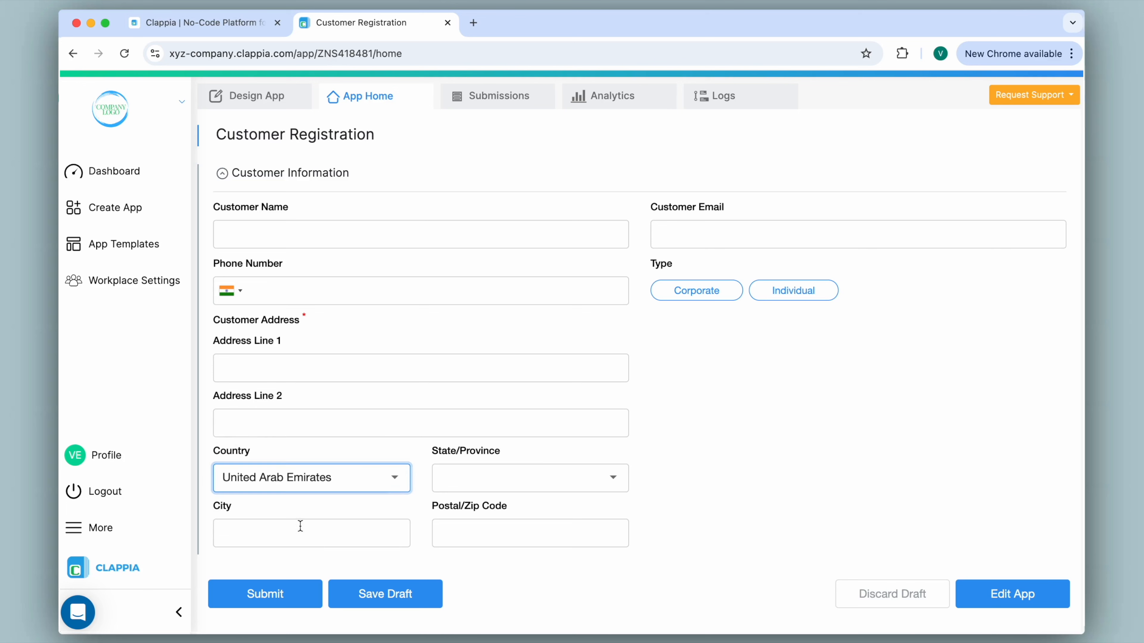
pyautogui.click(471, 489)
pyautogui.scroll(-2, 478, 391)
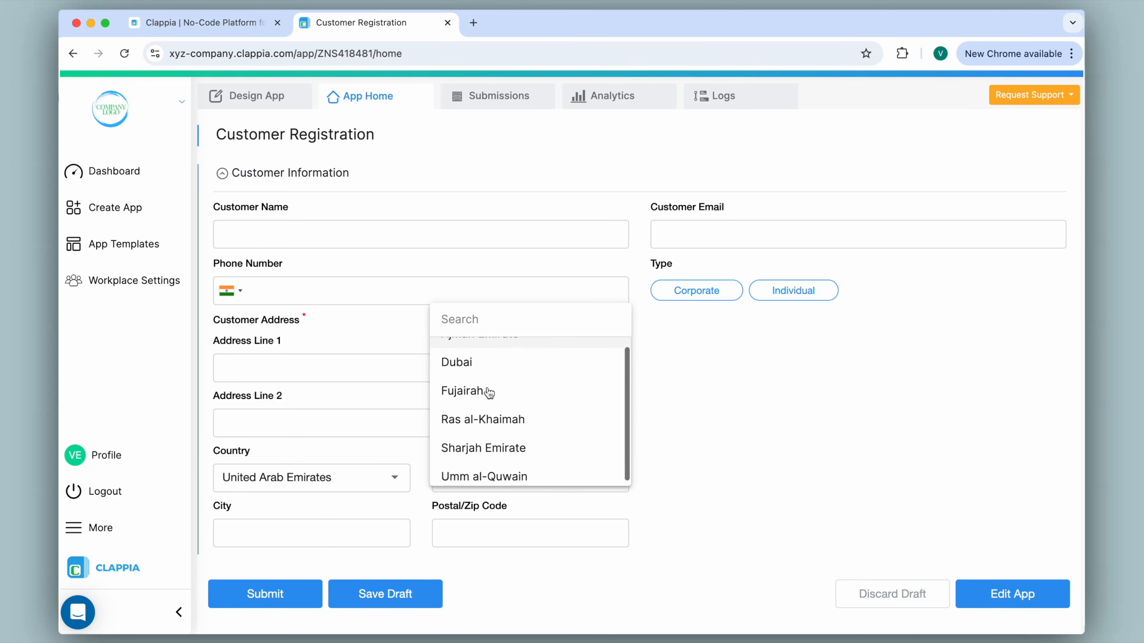
pyautogui.scroll(2, 489, 392)
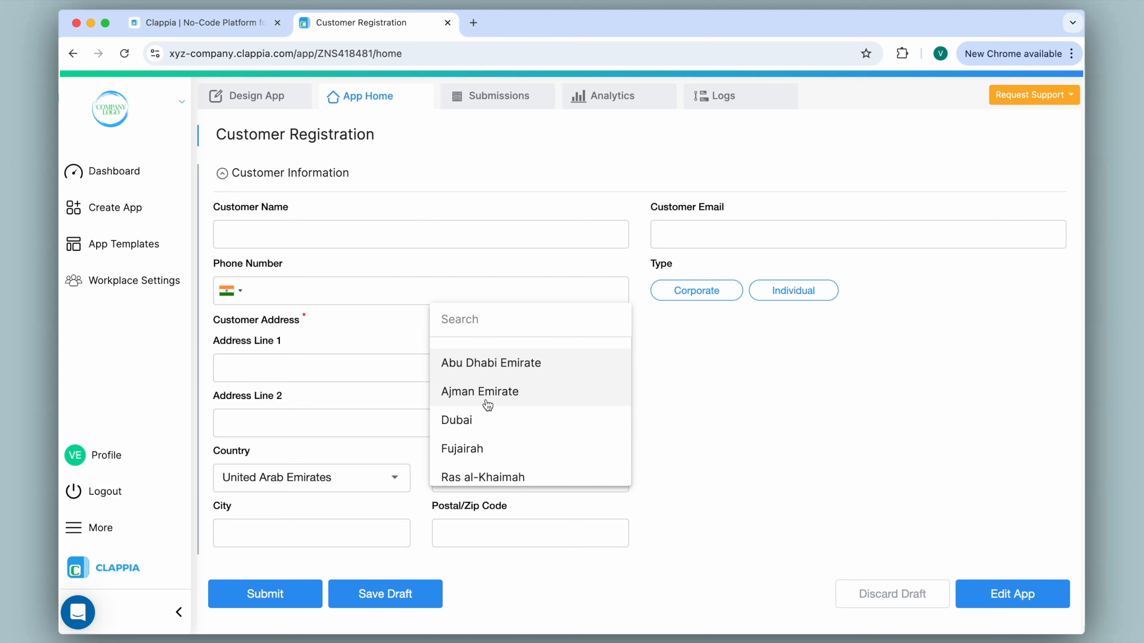
pyautogui.click(486, 412)
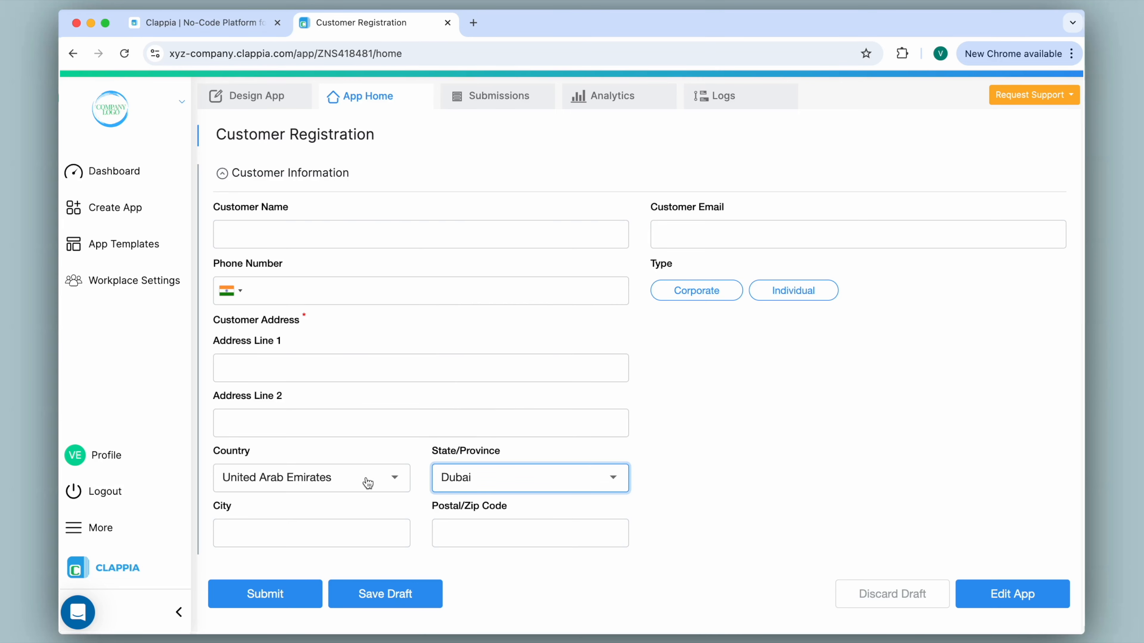
pyautogui.click(268, 107)
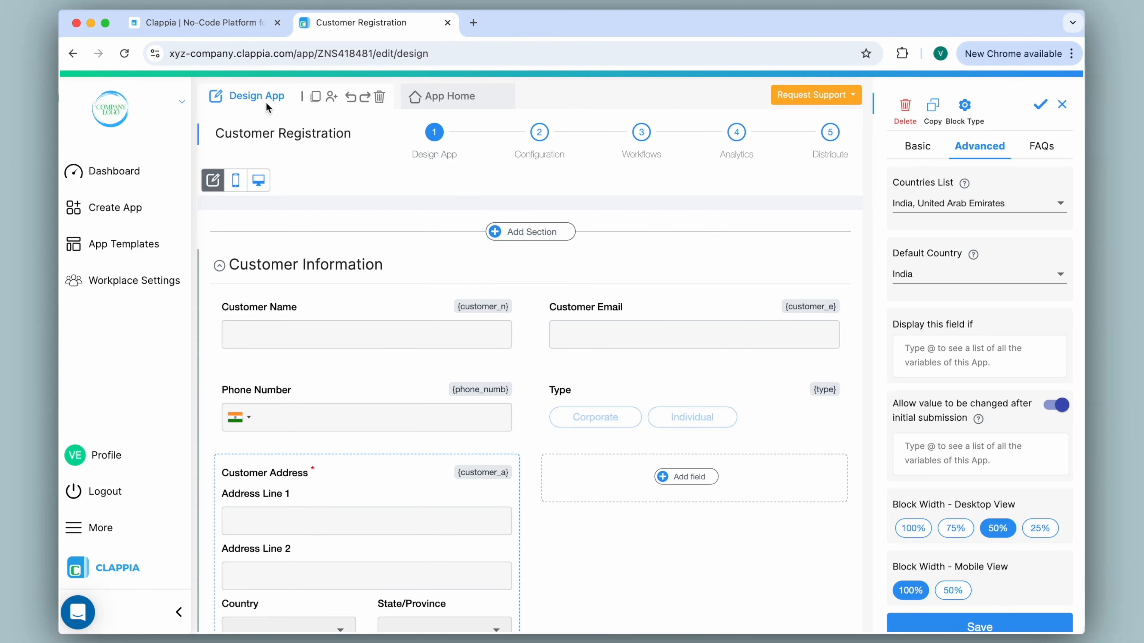
# Remove United Arab Emirates from the allowed countries, save the field, and open the live form
pyautogui.click(968, 203)
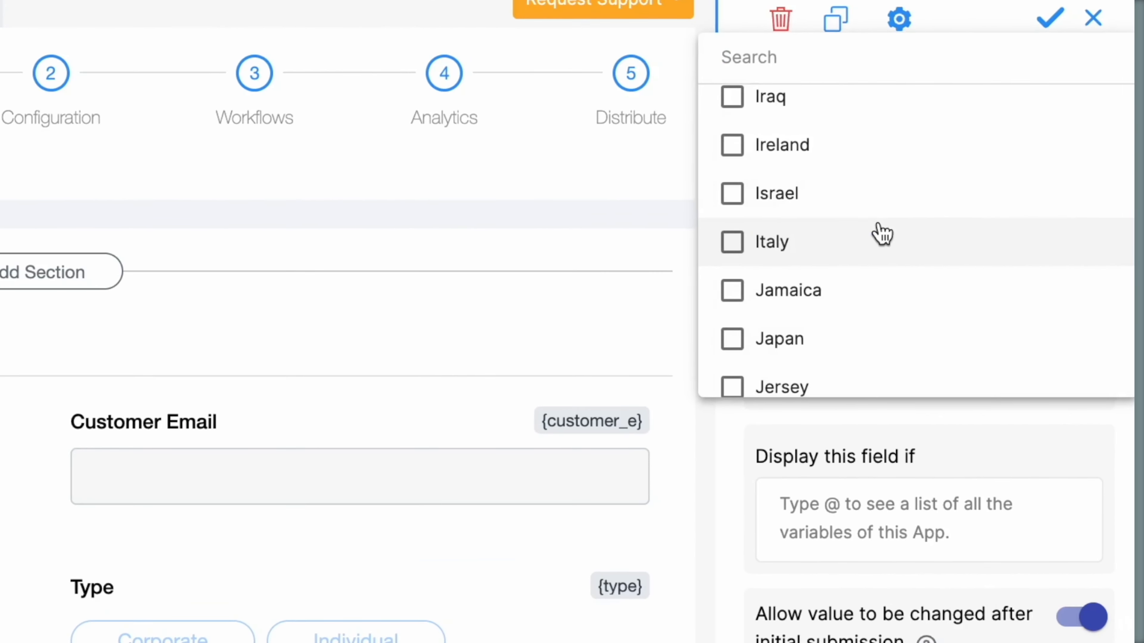
pyautogui.scroll(3, 955, 214)
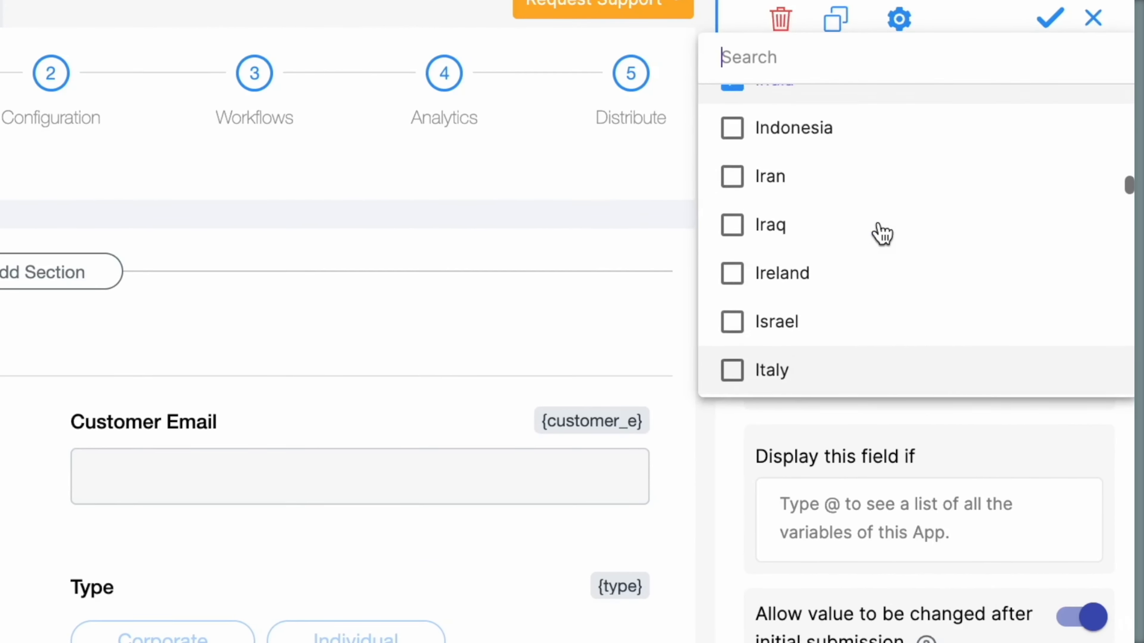
pyautogui.scroll(-1, 730, 169)
pyautogui.write('u')
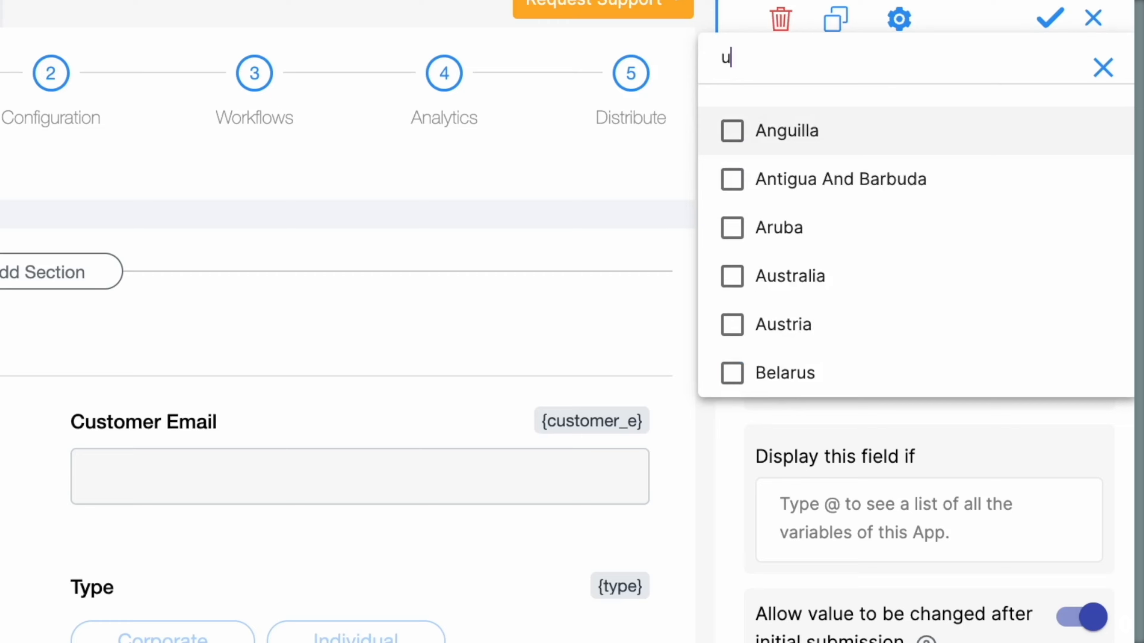
pyautogui.write('nit')
pyautogui.click(733, 133)
pyautogui.click(677, 153)
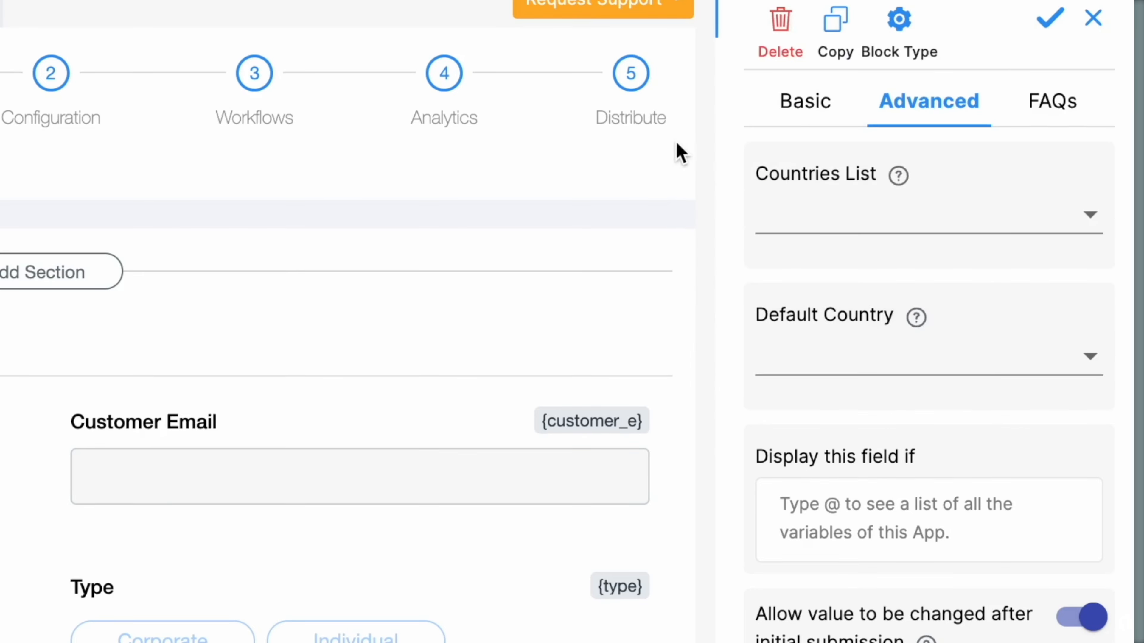
pyautogui.scroll(-1, 780, 202)
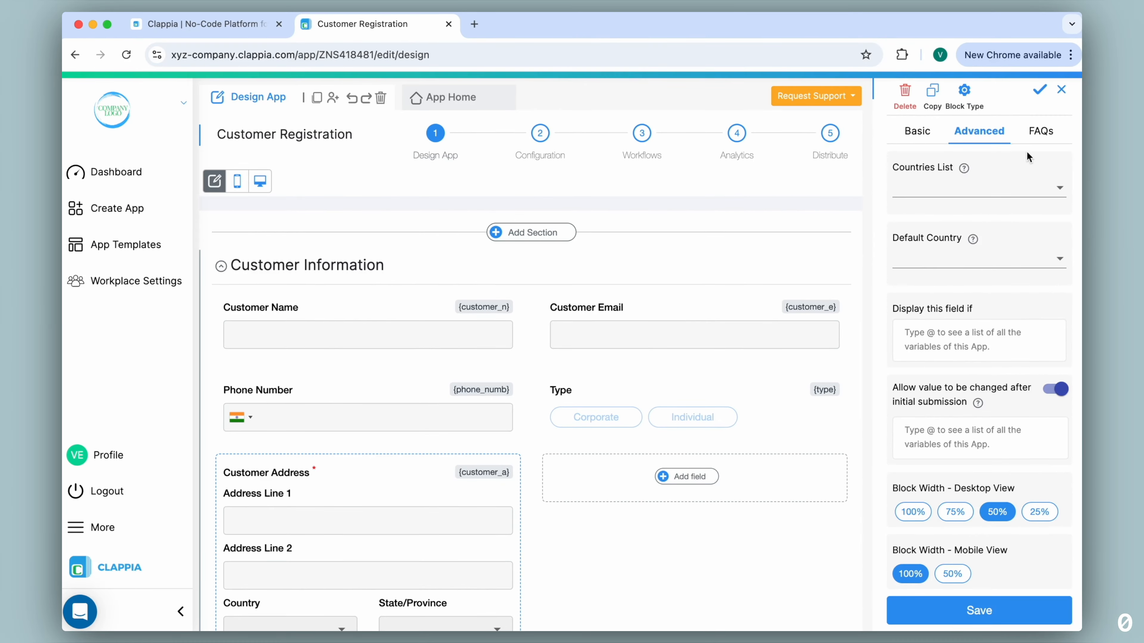
pyautogui.click(1037, 88)
pyautogui.click(443, 98)
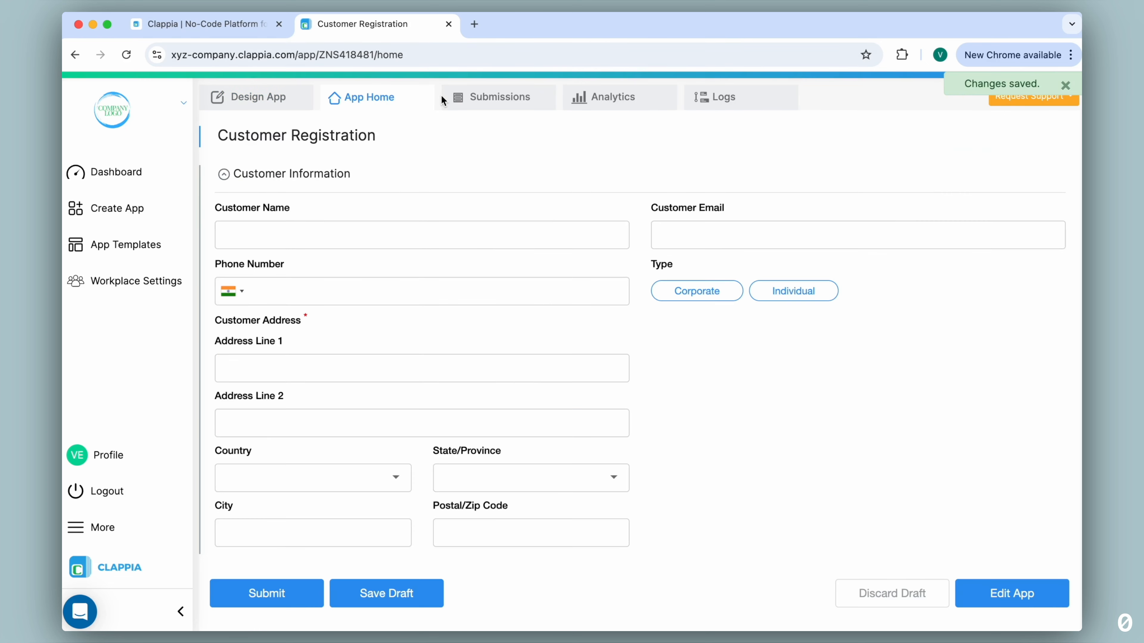
# Try the live form's Country list and Corporate type option, then go back to the design editor
pyautogui.click(395, 478)
pyautogui.scroll(-5, 335, 405)
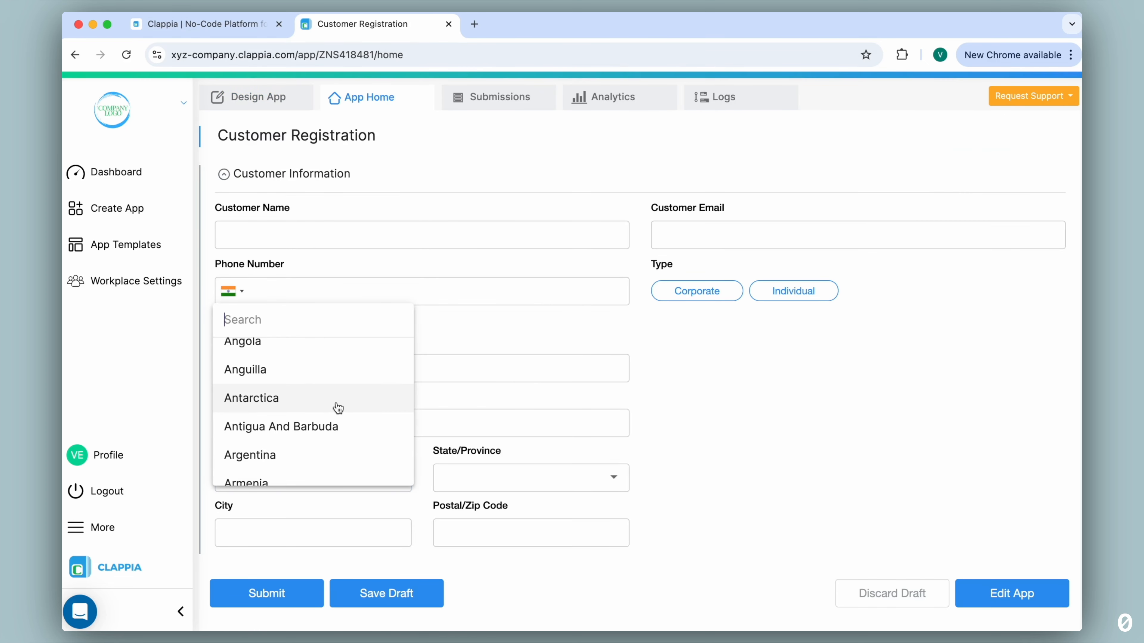
pyautogui.scroll(-10, 336, 405)
pyautogui.click(708, 419)
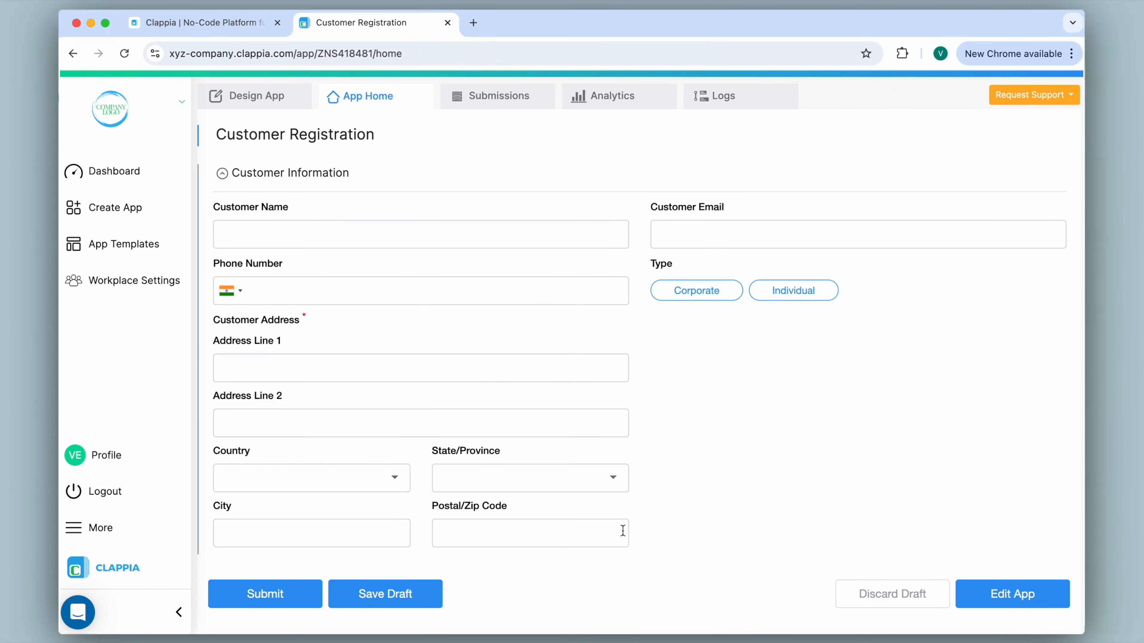
pyautogui.click(685, 296)
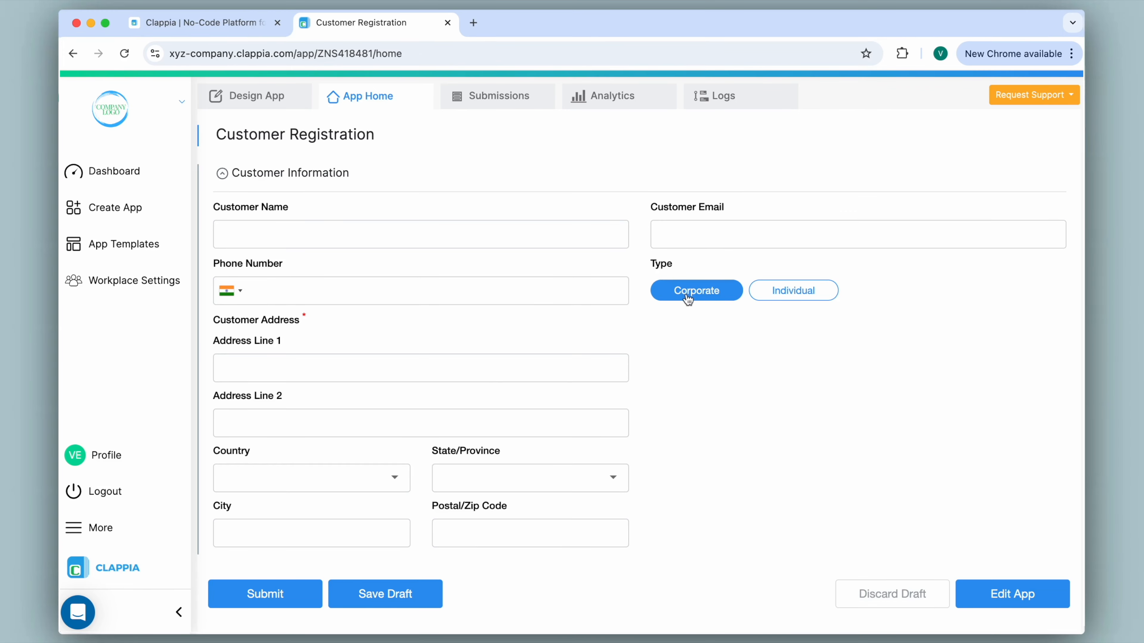
pyautogui.click(701, 301)
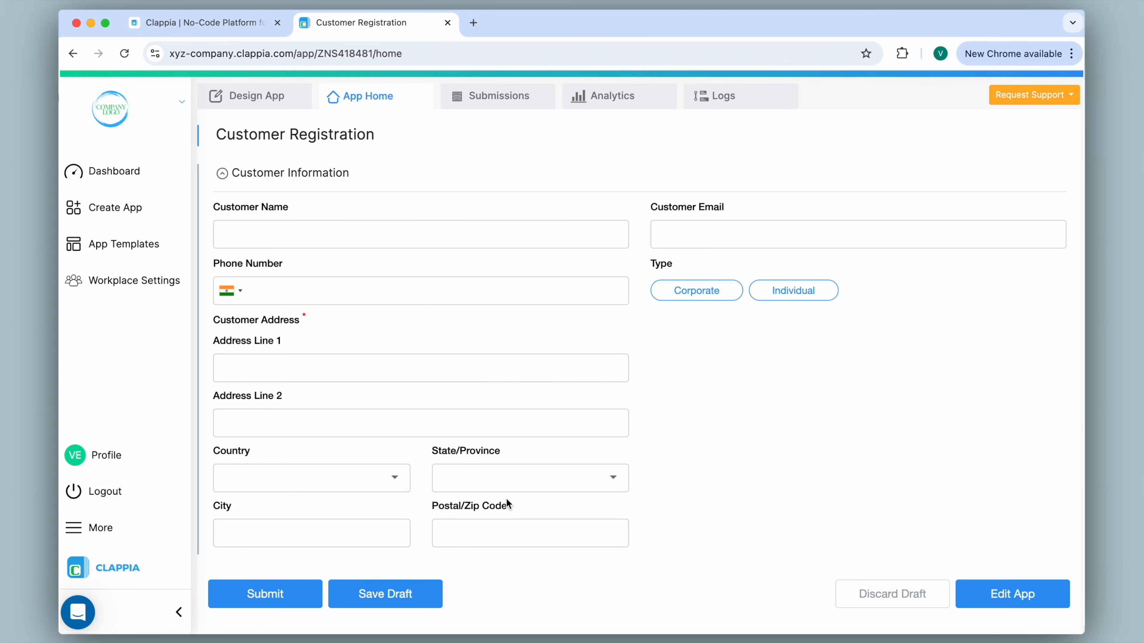
pyautogui.click(268, 105)
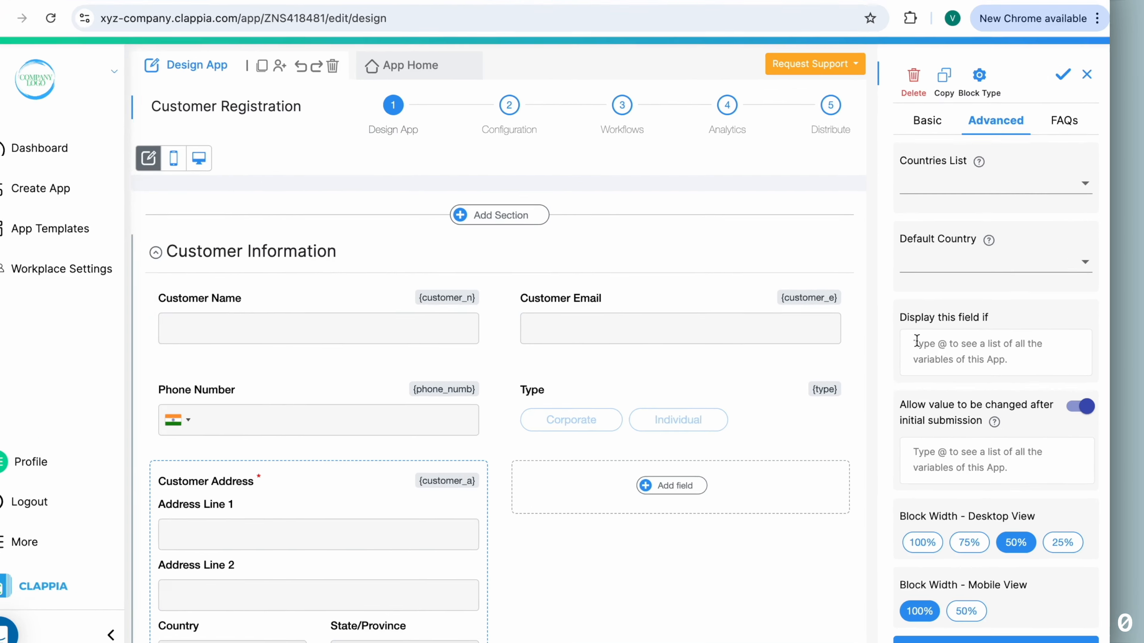
# Show Customer Address only when {type}="Corporate", block edits after initial submission, and save
pyautogui.click(908, 348)
pyautogui.write('@typ')
pyautogui.click(824, 277)
pyautogui.write('=""')
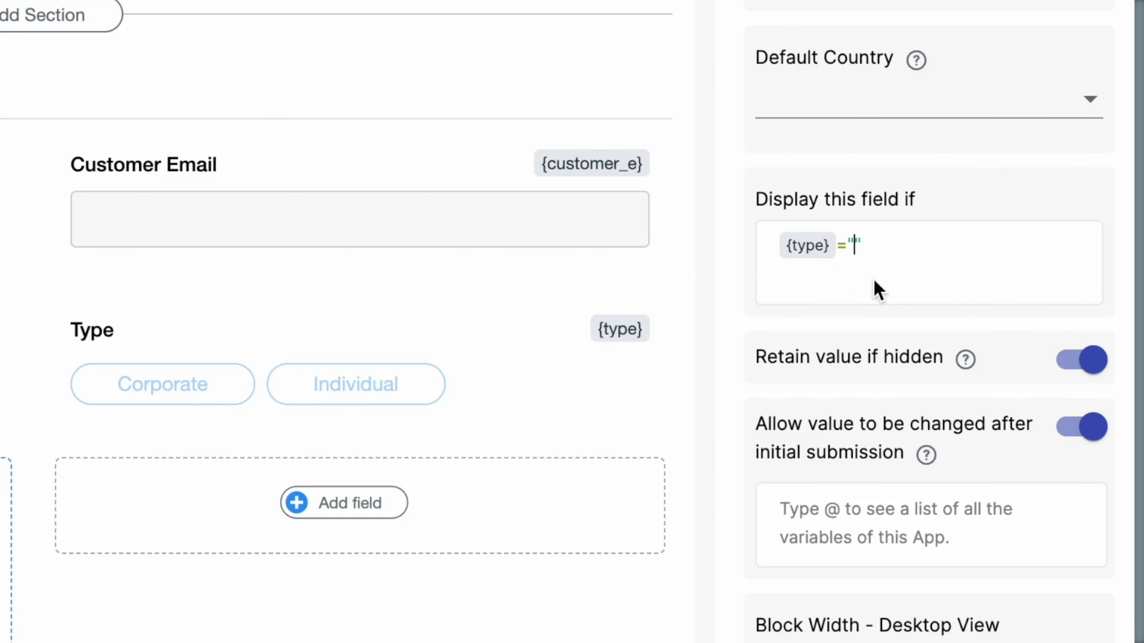
pyautogui.write('Corporate')
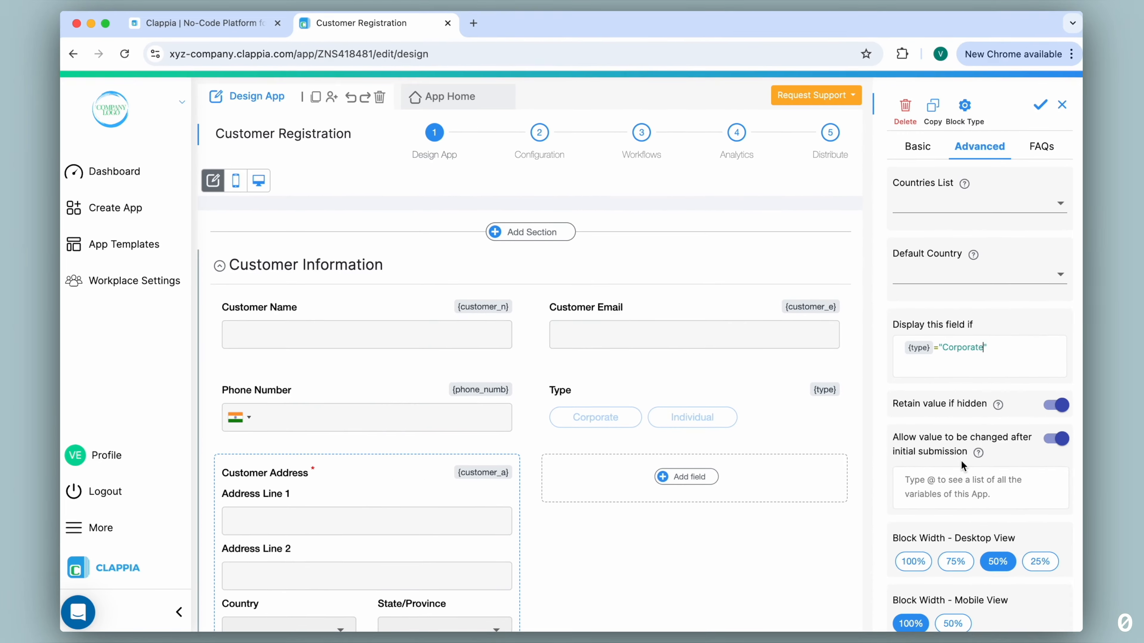
pyautogui.click(1081, 427)
pyautogui.click(970, 613)
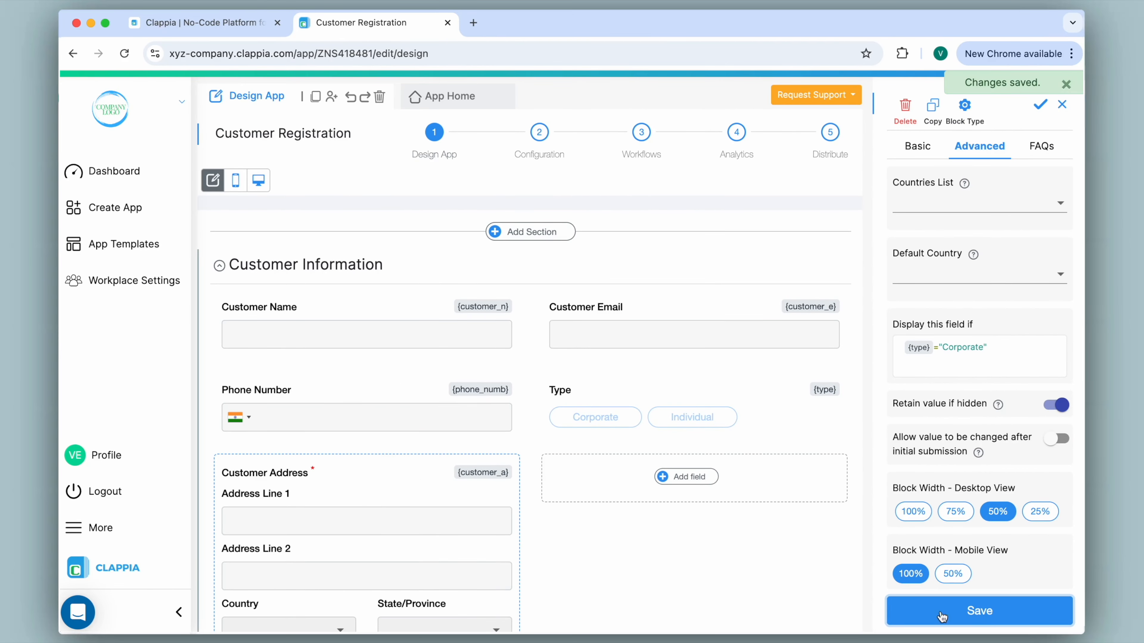
# On the live form, switch Type from Individual to Corporate and enter the customer's name, email and phone
pyautogui.click(454, 106)
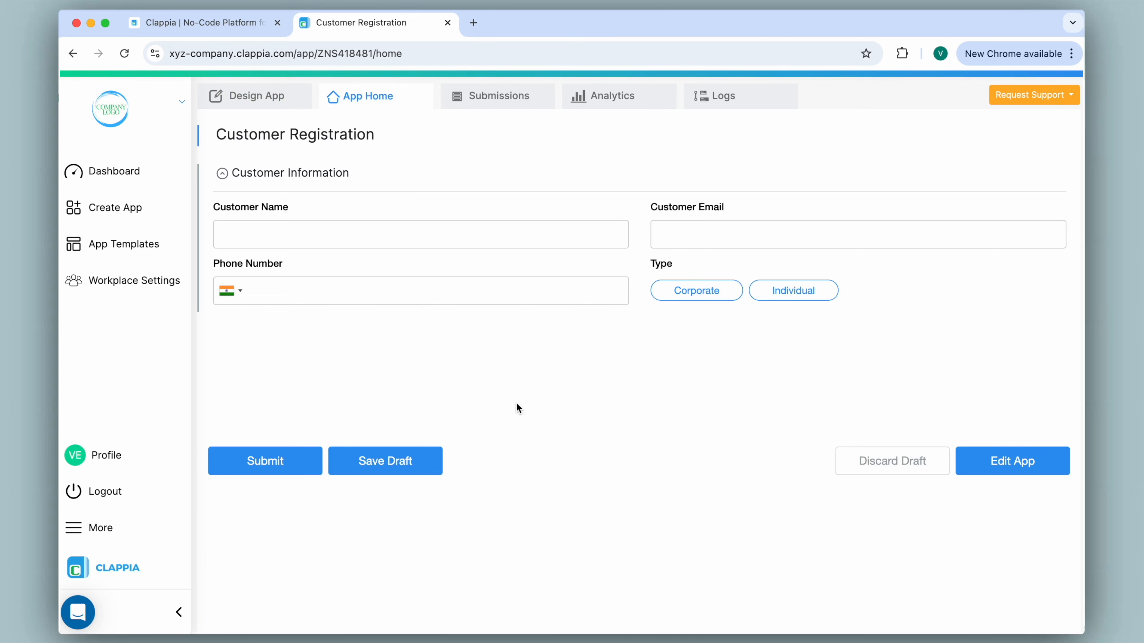
pyautogui.click(787, 292)
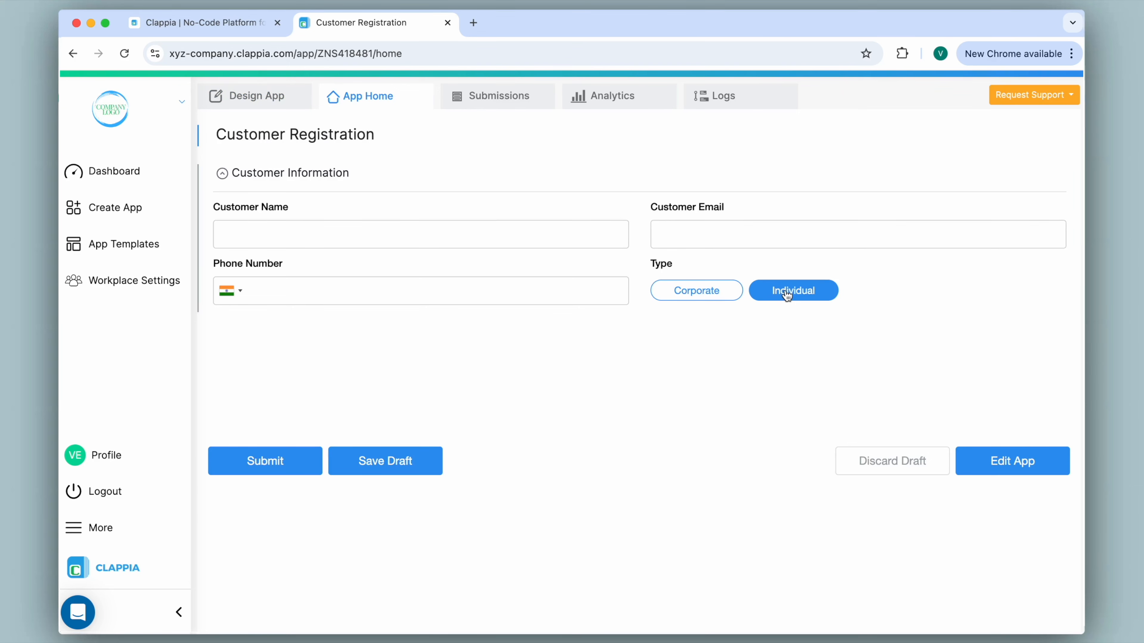
pyautogui.click(688, 293)
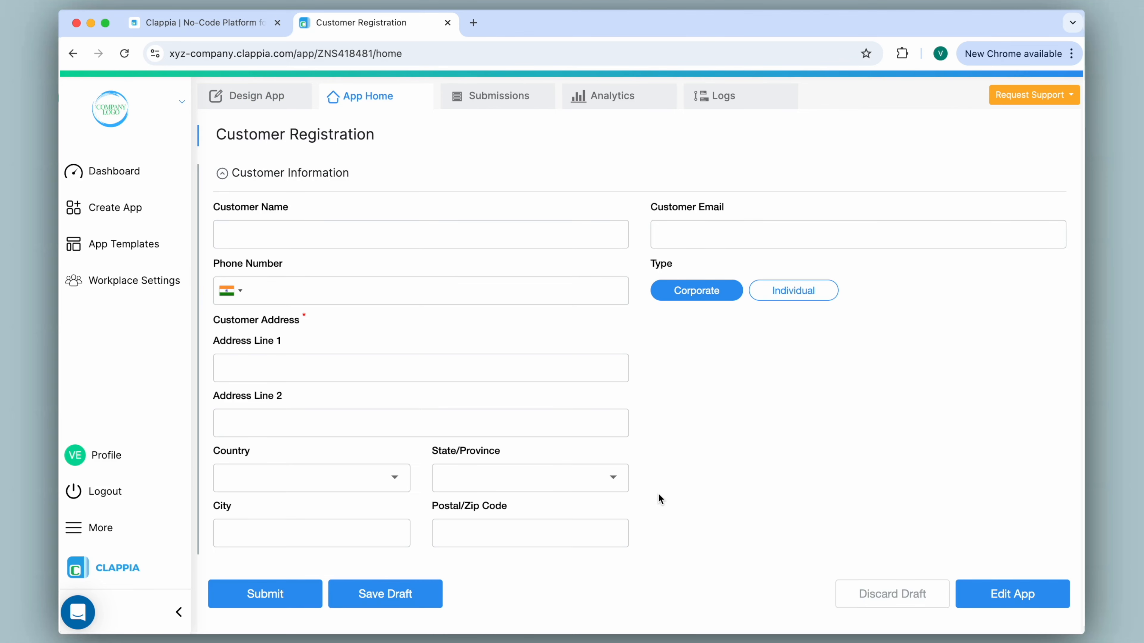
pyautogui.click(519, 238)
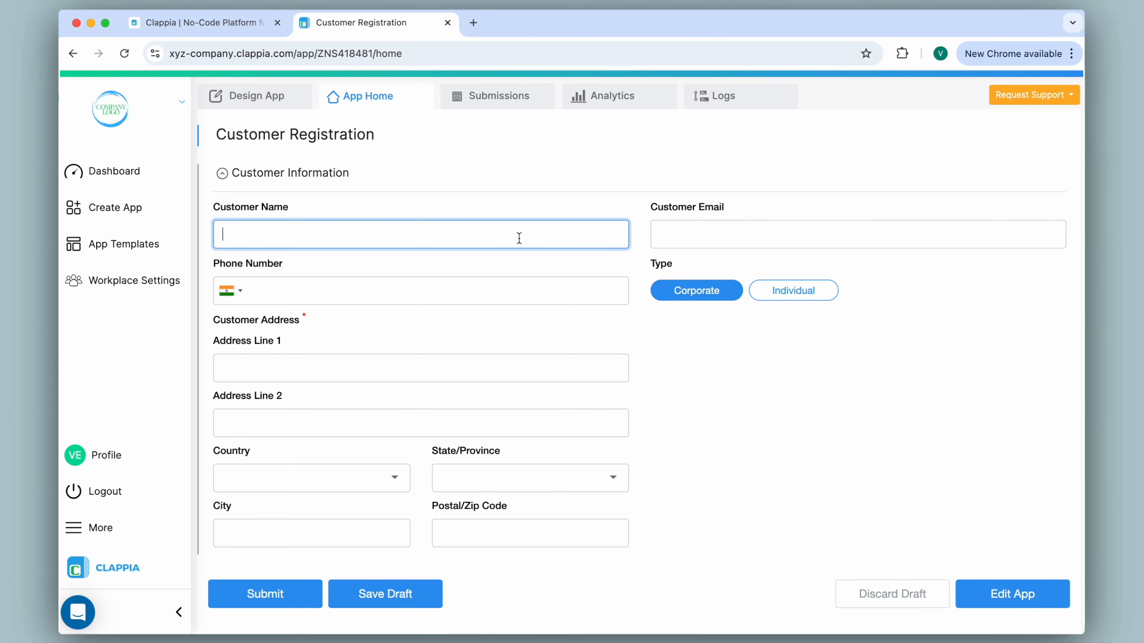
pyautogui.write('Jay')
pyautogui.press('Tab')
pyautogui.write('j@example.com')
pyautogui.press('Tab')
pyautogui.write('1234567890')
pyautogui.press('Tab')
# Enter the customer's street address, choose India and Karnataka, fill city and postal code, then submit
pyautogui.click(369, 485)
pyautogui.write('Indi')
pyautogui.click(264, 470)
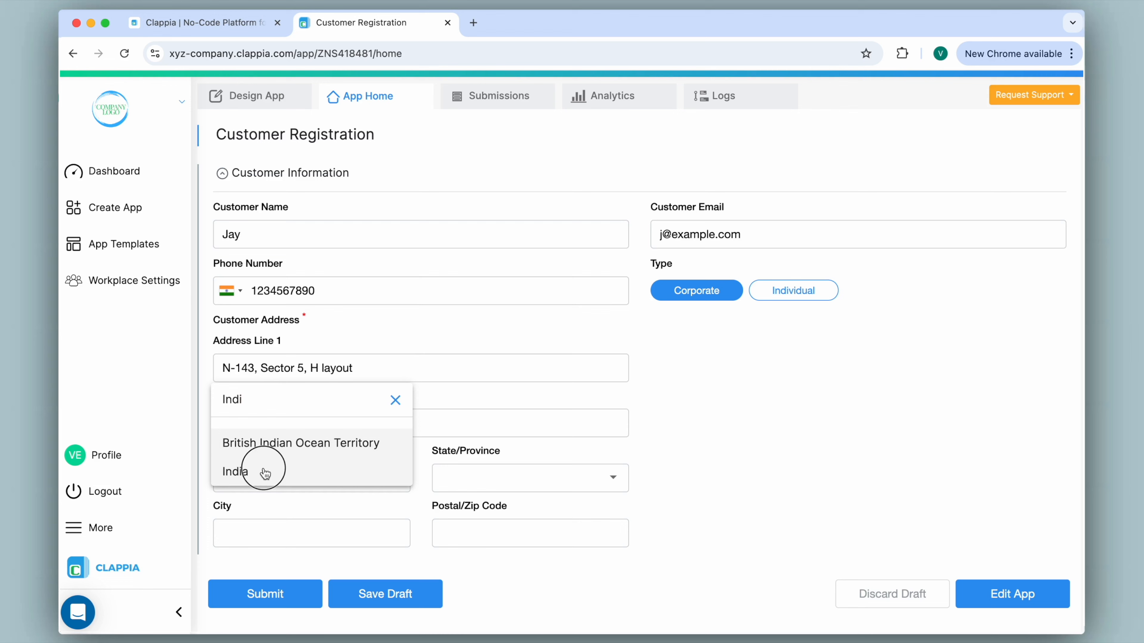
pyautogui.click(493, 477)
pyautogui.scroll(-10, 492, 475)
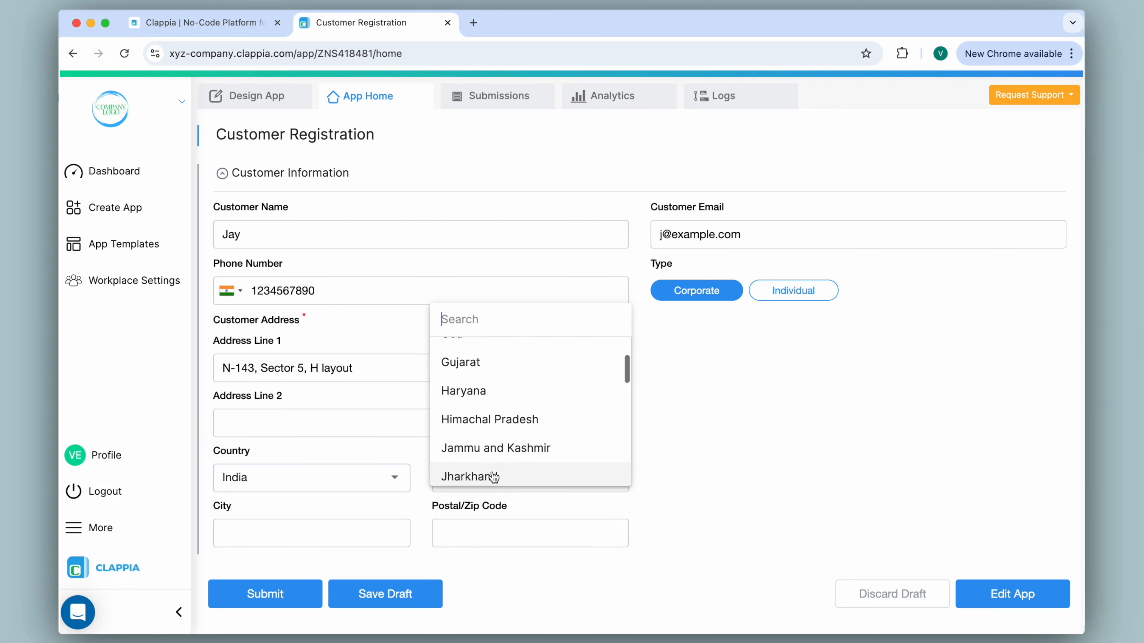
pyautogui.click(493, 404)
pyautogui.click(342, 525)
pyautogui.write('Bangalore')
pyautogui.click(508, 534)
pyautogui.write('560102')
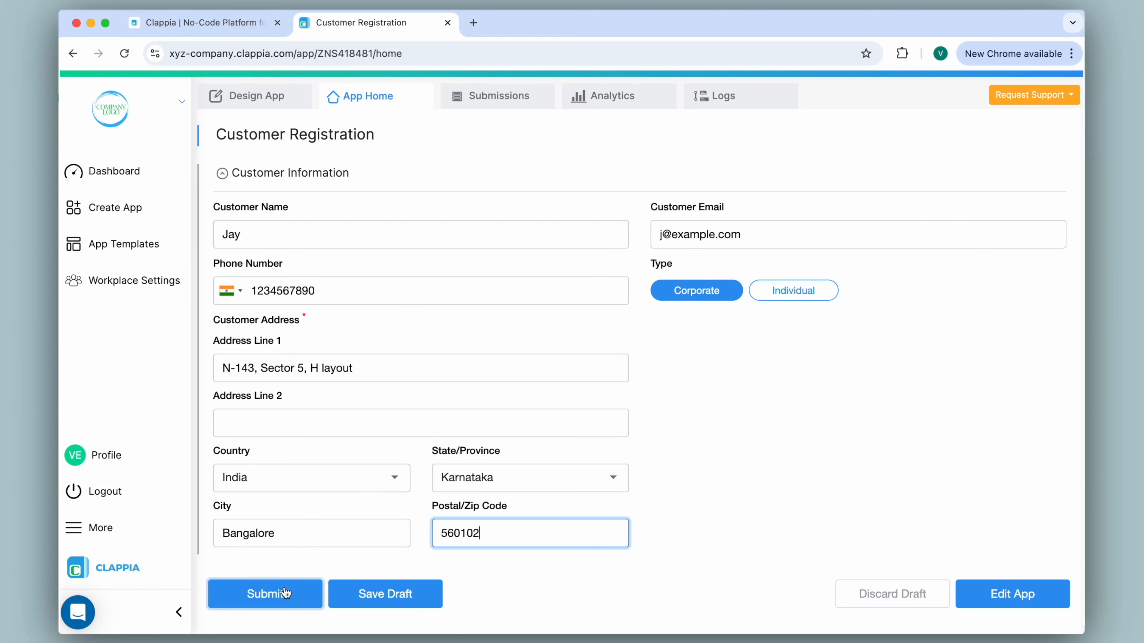
pyautogui.click(286, 593)
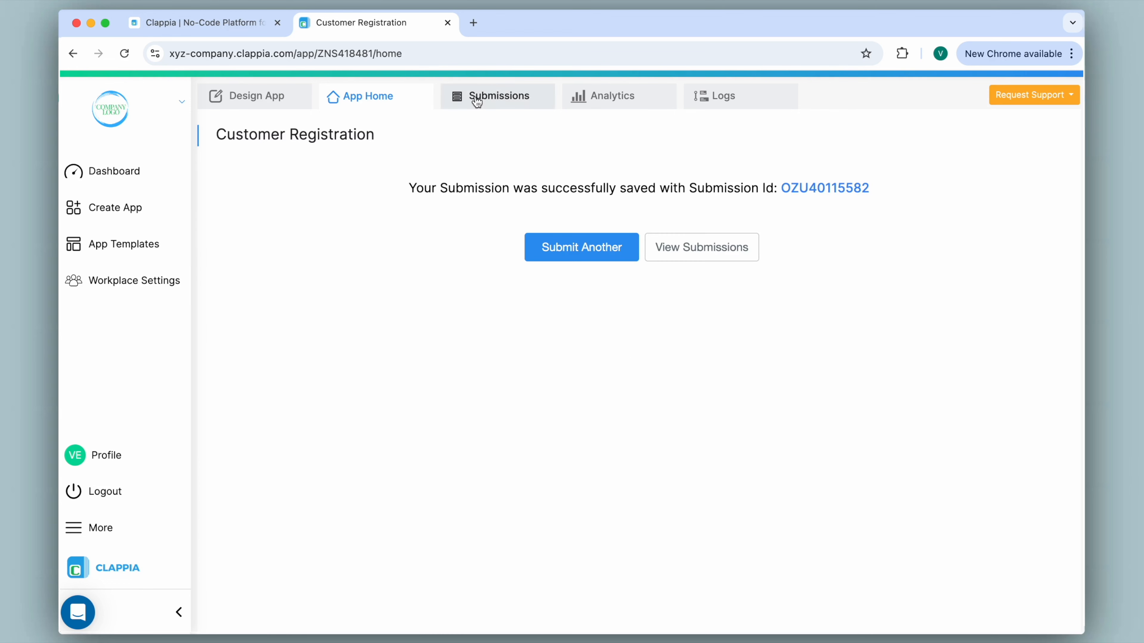
# Inspect the new submission's details, then return to the design editor and select Customer Address
pyautogui.click(473, 99)
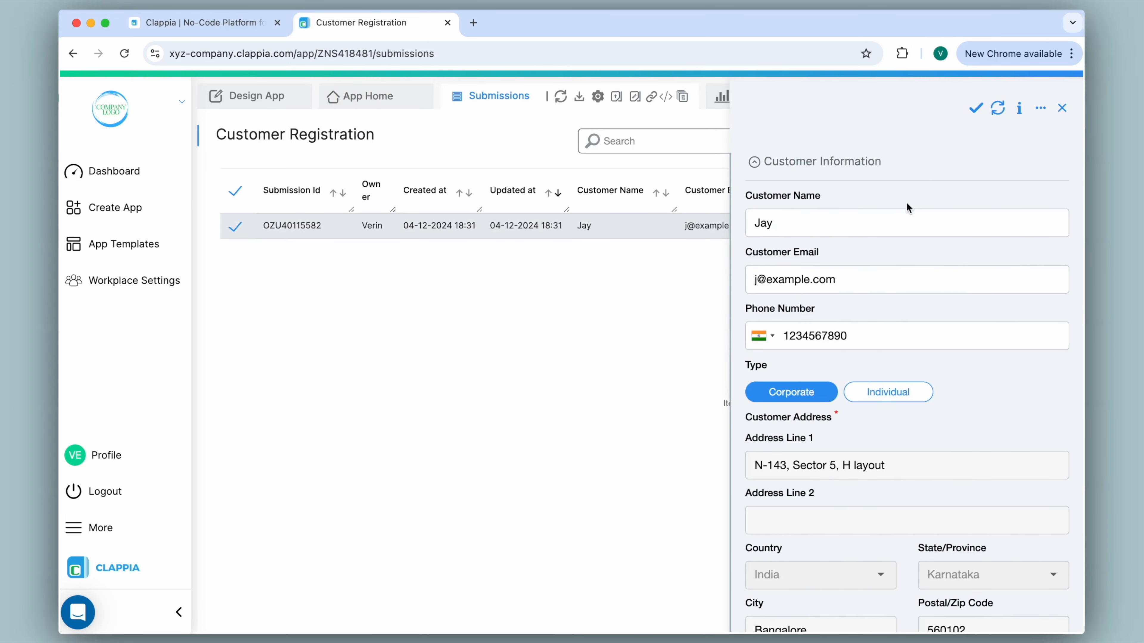
pyautogui.scroll(-3, 916, 249)
pyautogui.moveTo(753, 356); pyautogui.dragTo(893, 360)
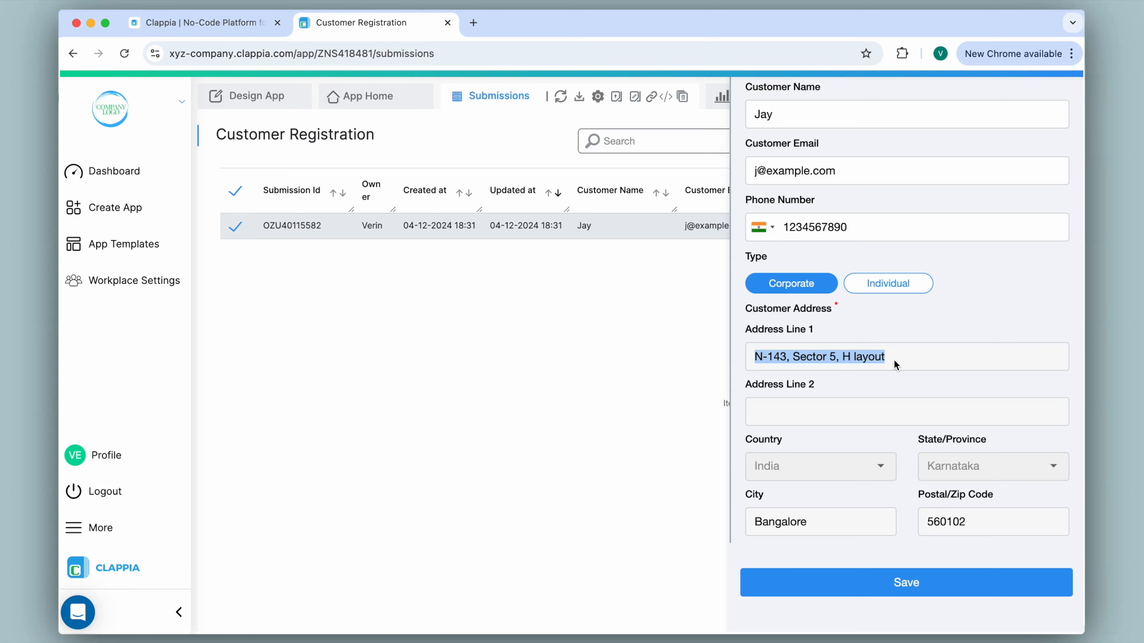
pyautogui.tripleClick(893, 360)
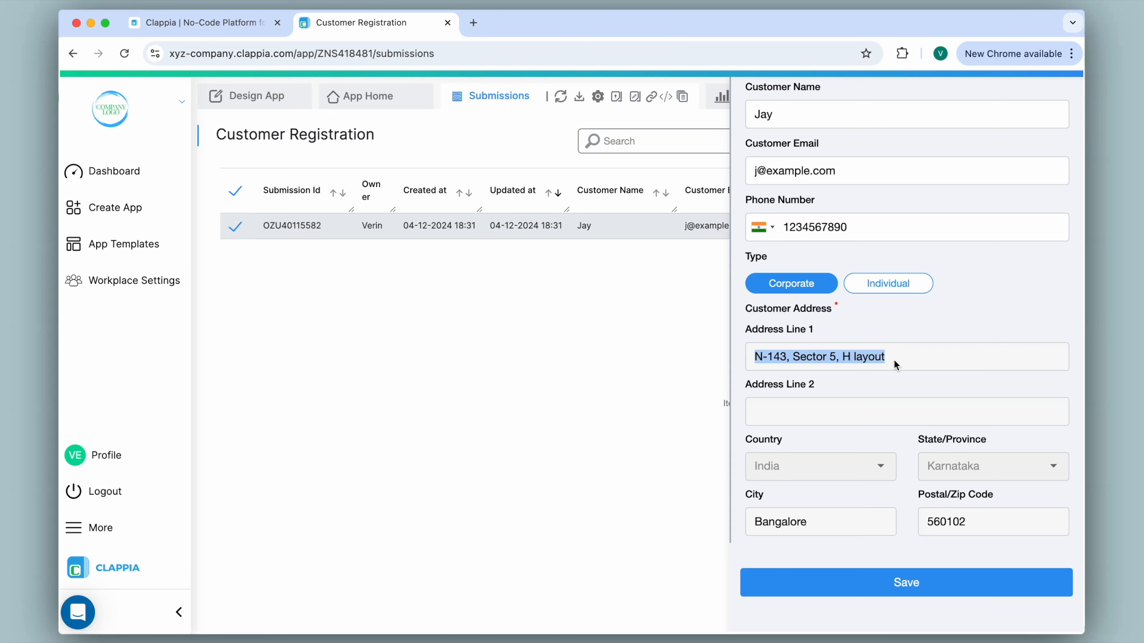
pyautogui.click(882, 440)
pyautogui.click(878, 464)
pyautogui.click(879, 522)
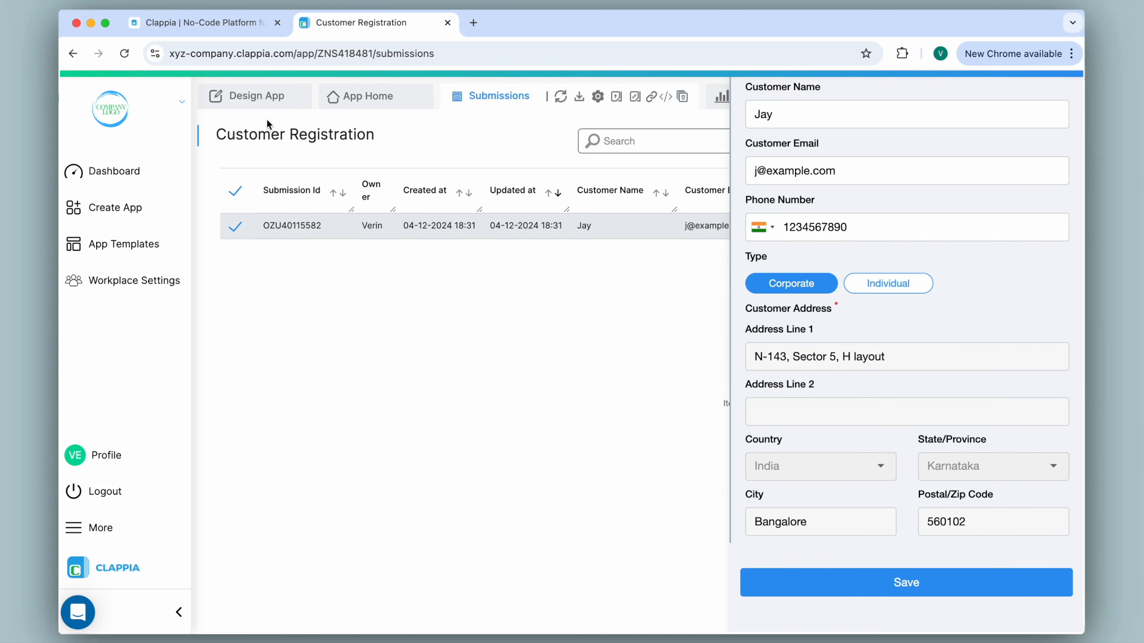
pyautogui.click(256, 96)
pyautogui.click(356, 549)
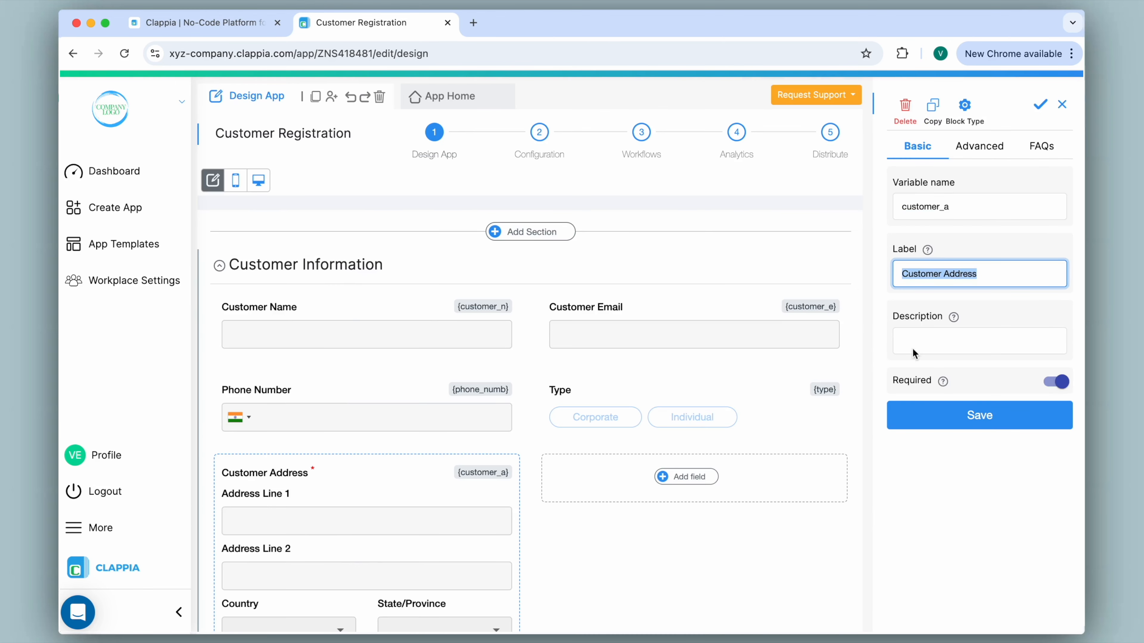
# Show the Customer Address field's Advanced settings with its Corporate-only display condition
pyautogui.click(993, 152)
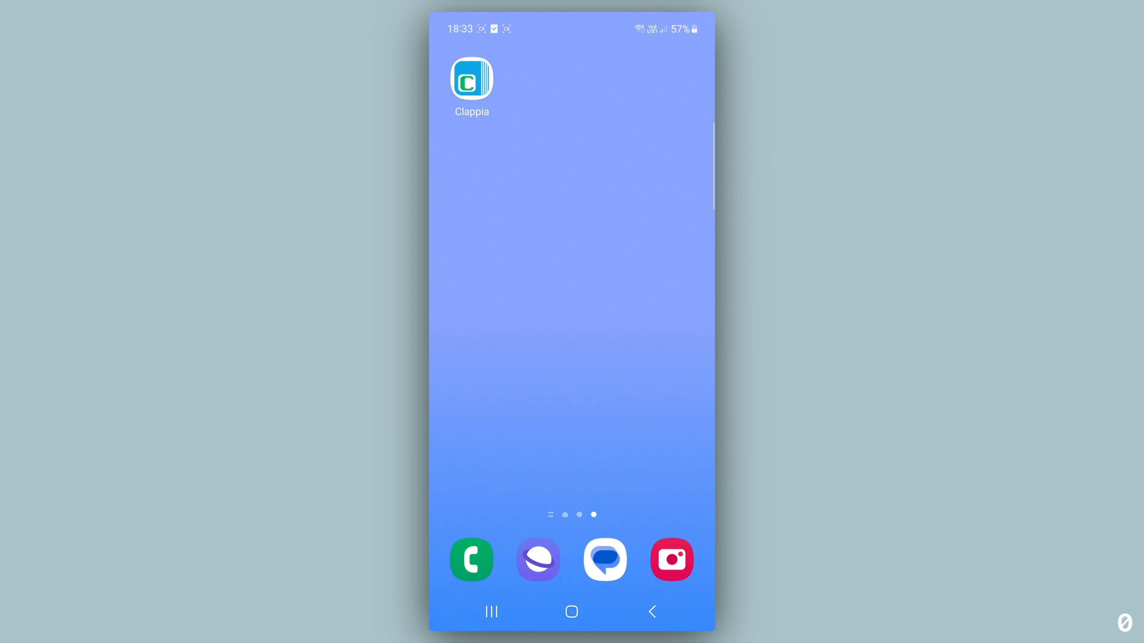
# Launch Clappia on the phone and open the Customer Registration form
pyautogui.click(472, 79)
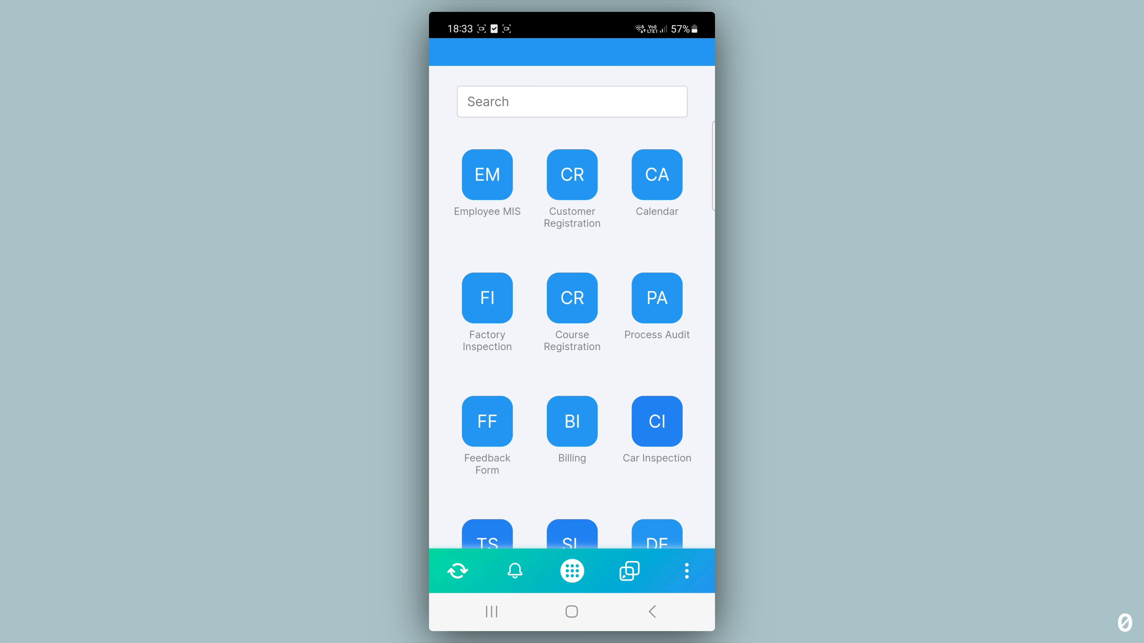
pyautogui.click(572, 174)
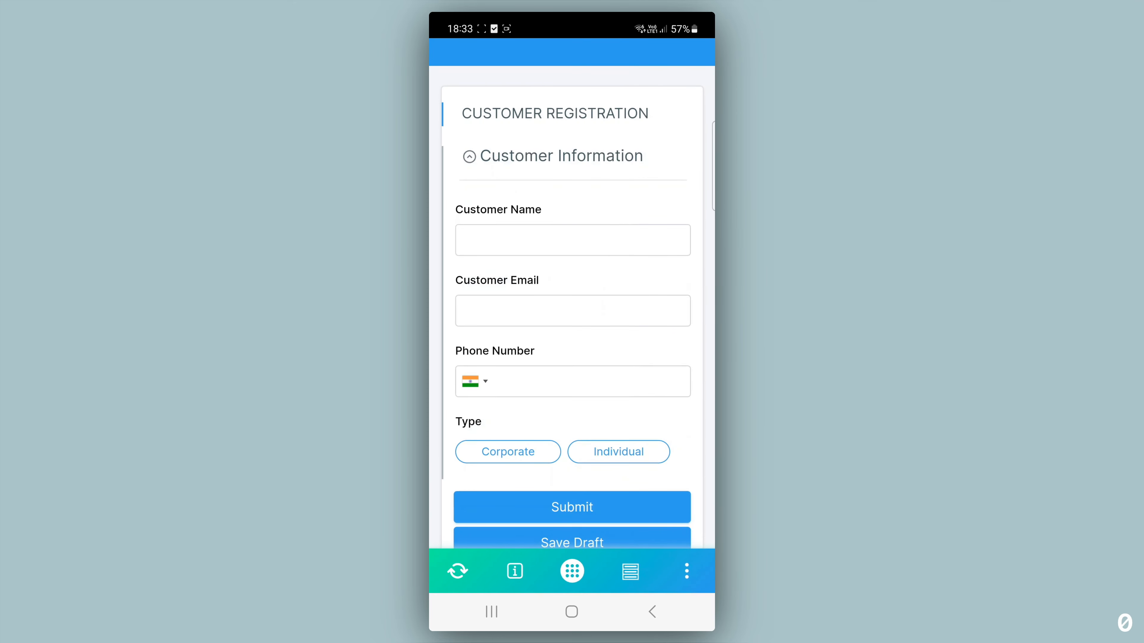
pyautogui.scroll(-2, 448, 384)
pyautogui.scroll(2, 447, 320)
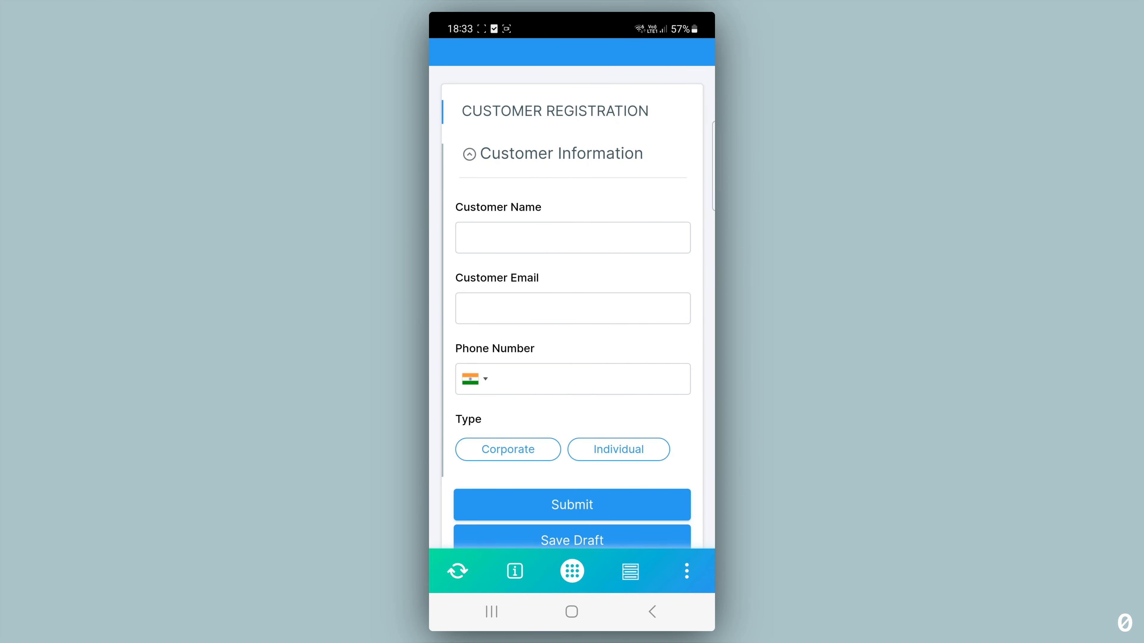
# Select Corporate as Type to reveal the address fields, then browse the Country dropdown choices
pyautogui.click(478, 450)
pyautogui.scroll(-5, 442, 315)
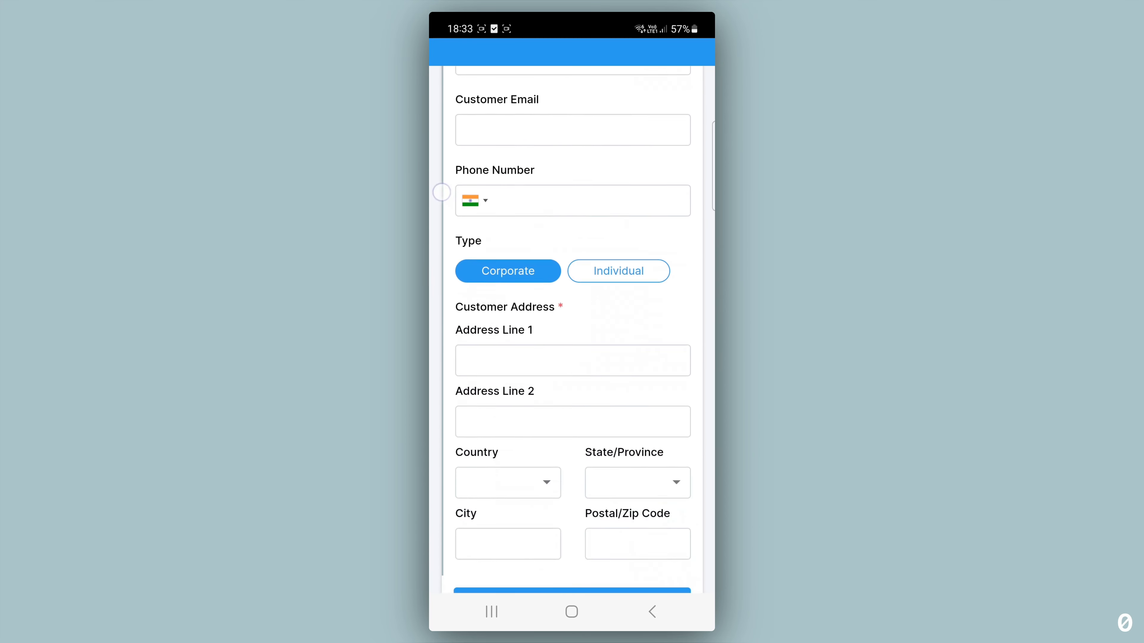
pyautogui.click(480, 399)
pyautogui.scroll(-10, 441, 261)
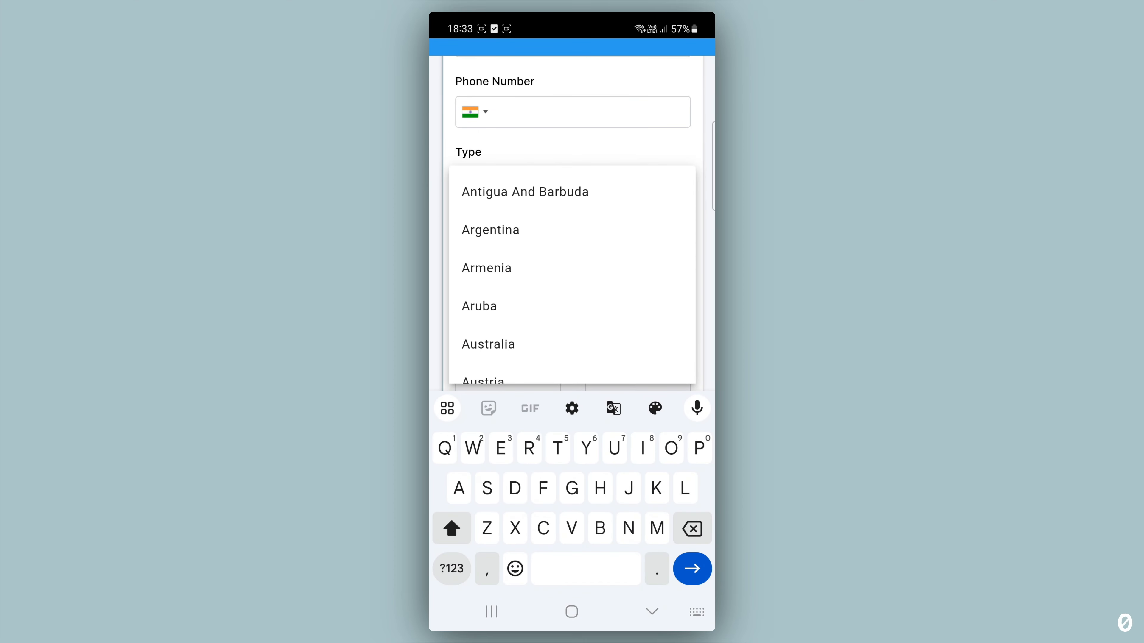
pyautogui.scroll(-5, 441, 260)
pyautogui.click(651, 611)
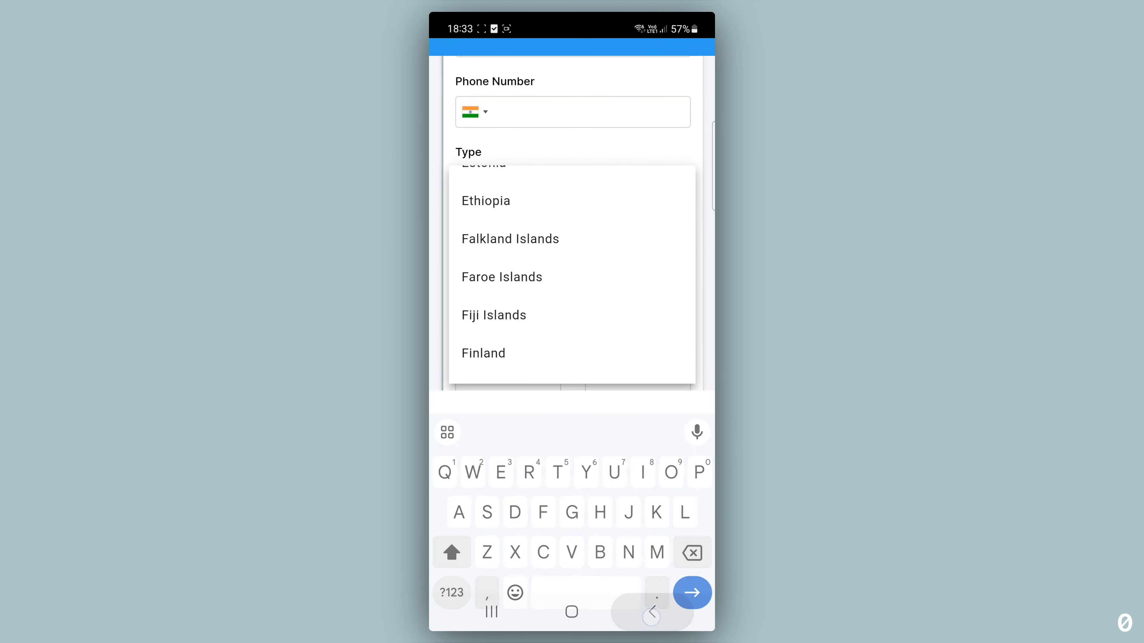